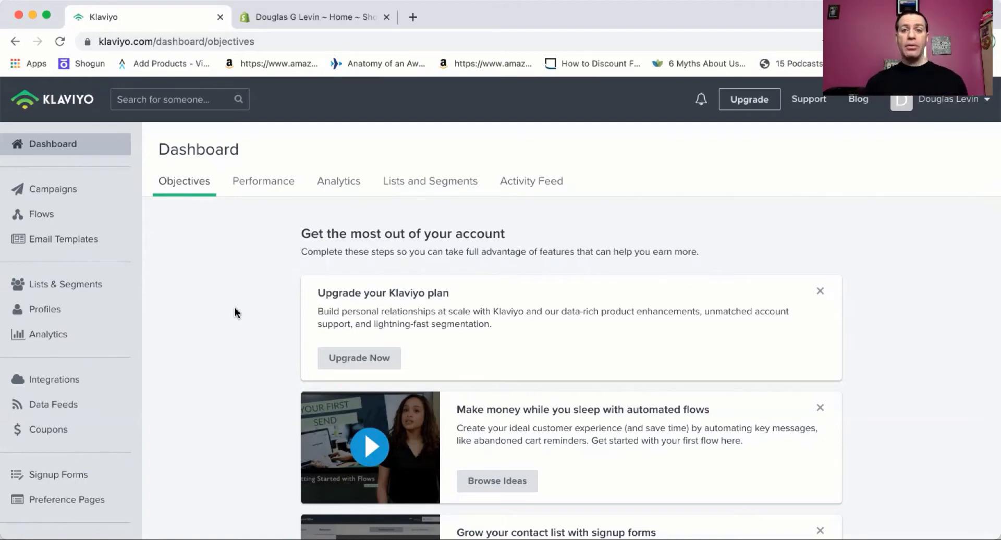
Step: Switch to the Shopify admin and highlight the store's myshopify.com address
{"action": "left_click", "coordinate": [286, 17]}
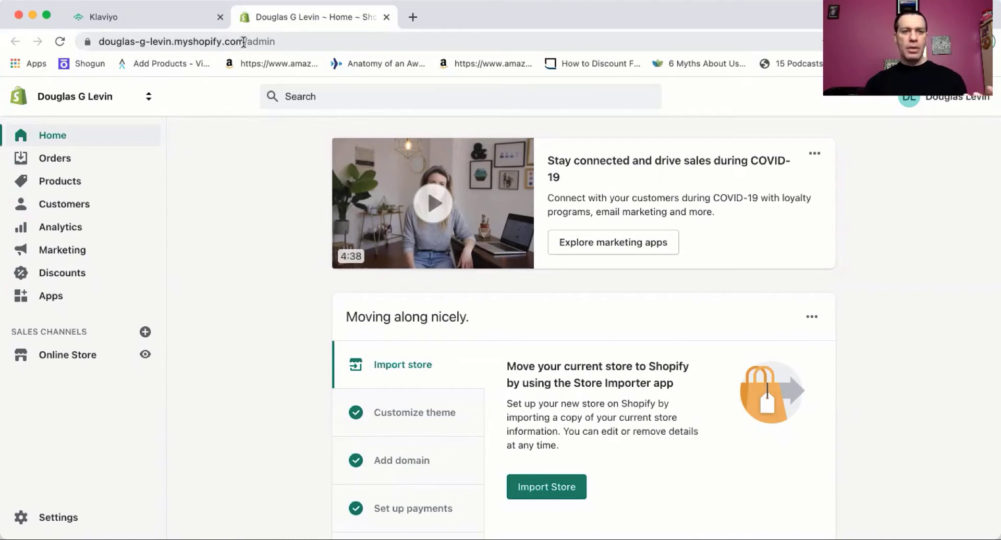
{"action": "left_click_drag", "start_coordinate": [242, 40], "coordinate": [98, 34]}
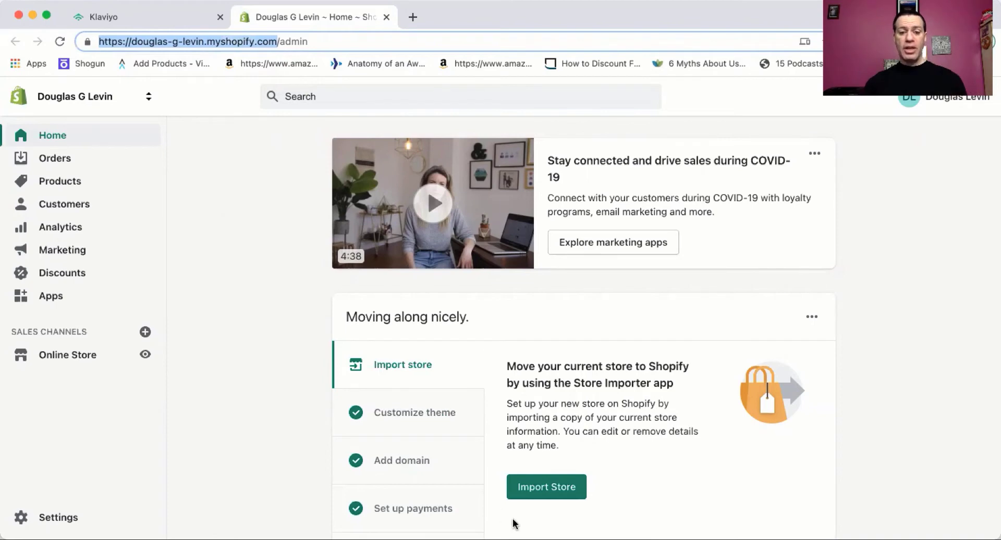
{"action": "left_click", "coordinate": [501, 539]}
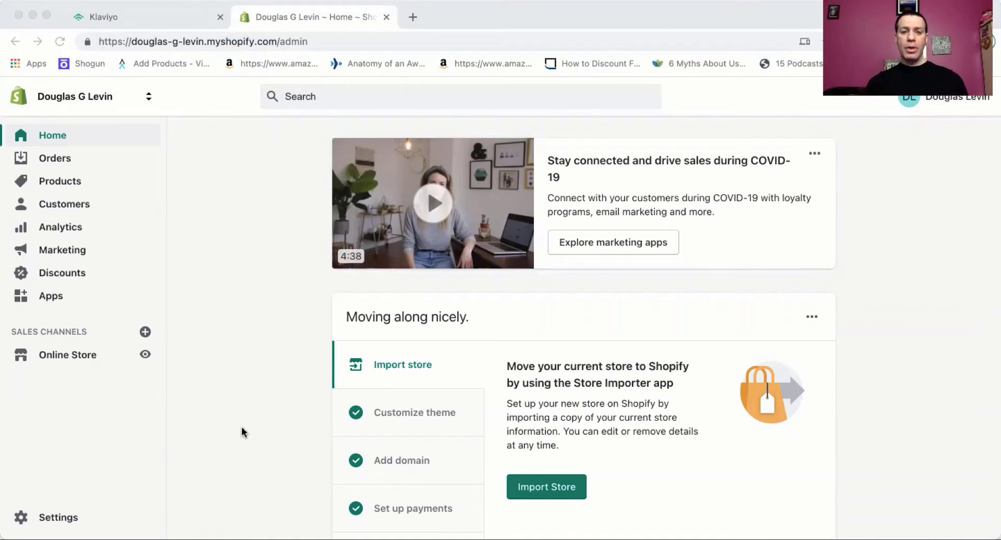
Step: Switch back to Klaviyo, open the account page and display its available settings categories
{"action": "left_click", "coordinate": [178, 21]}
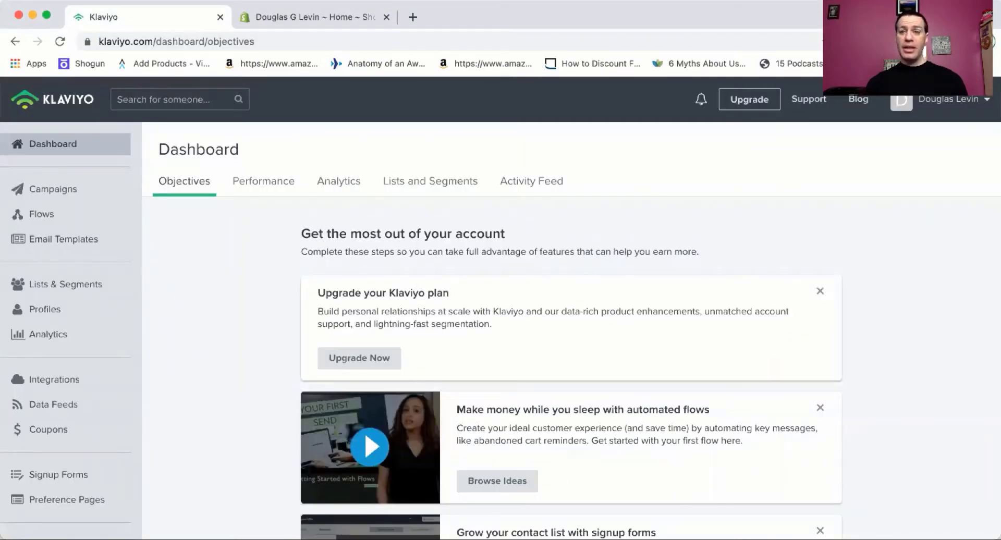
{"action": "left_click", "coordinate": [923, 100]}
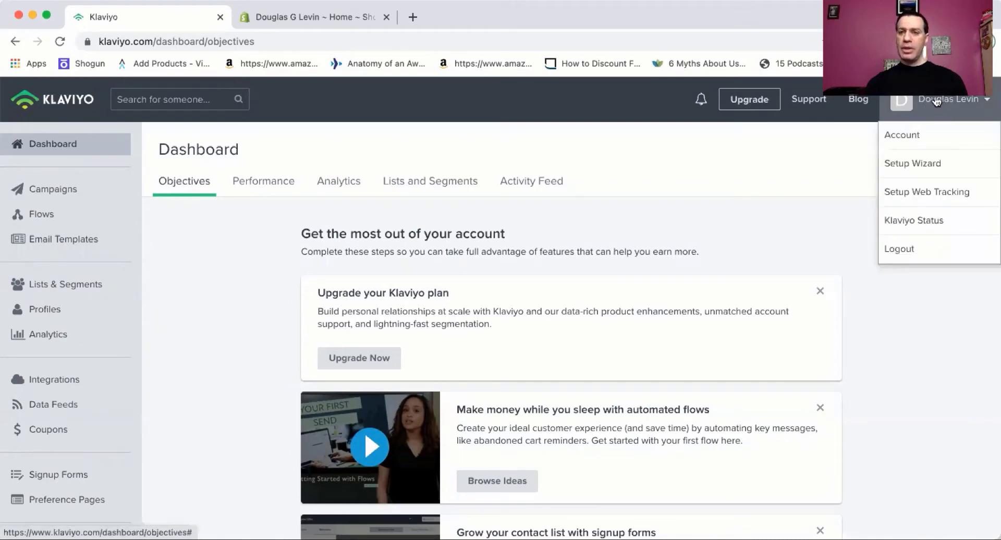
{"action": "left_click", "coordinate": [916, 137]}
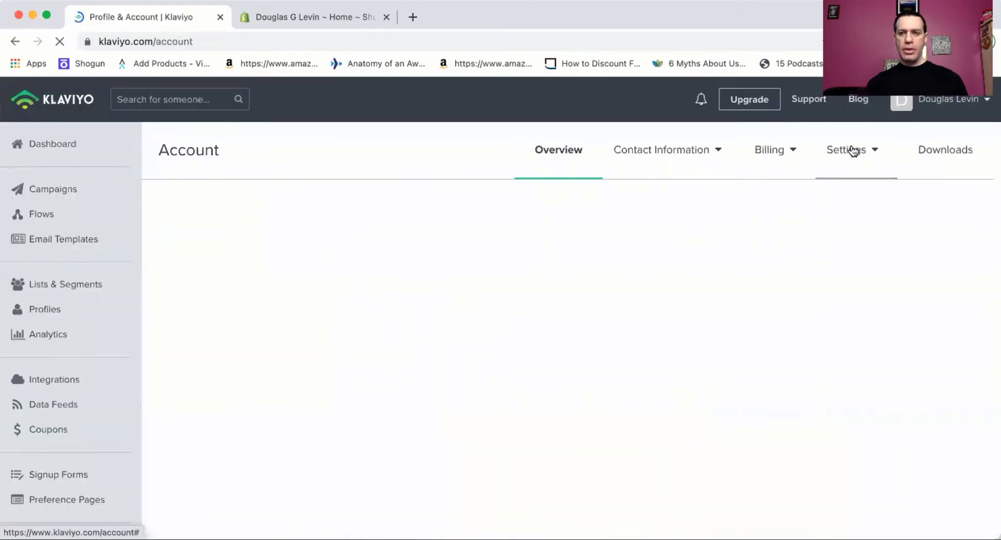
{"action": "left_click", "coordinate": [852, 152]}
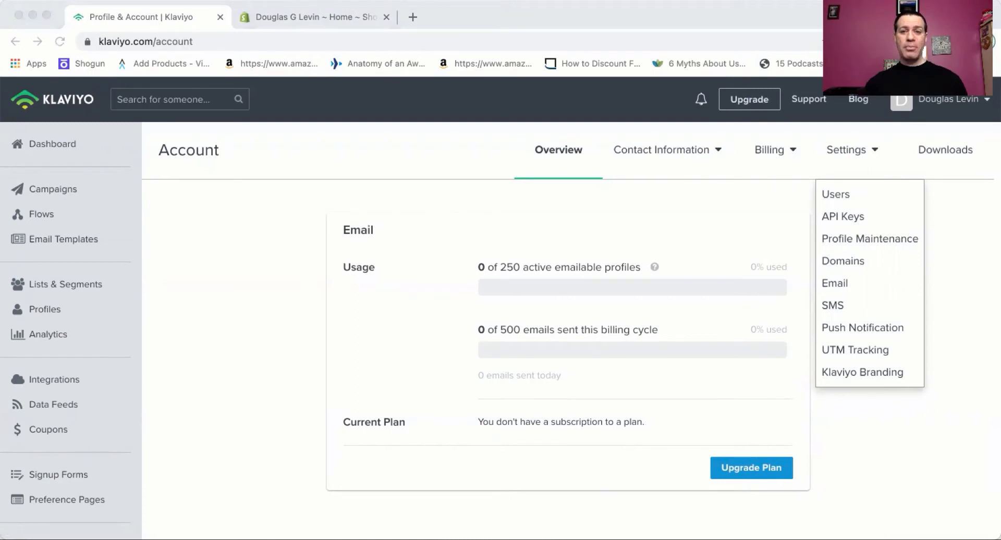
{"action": "left_click", "coordinate": [214, 357]}
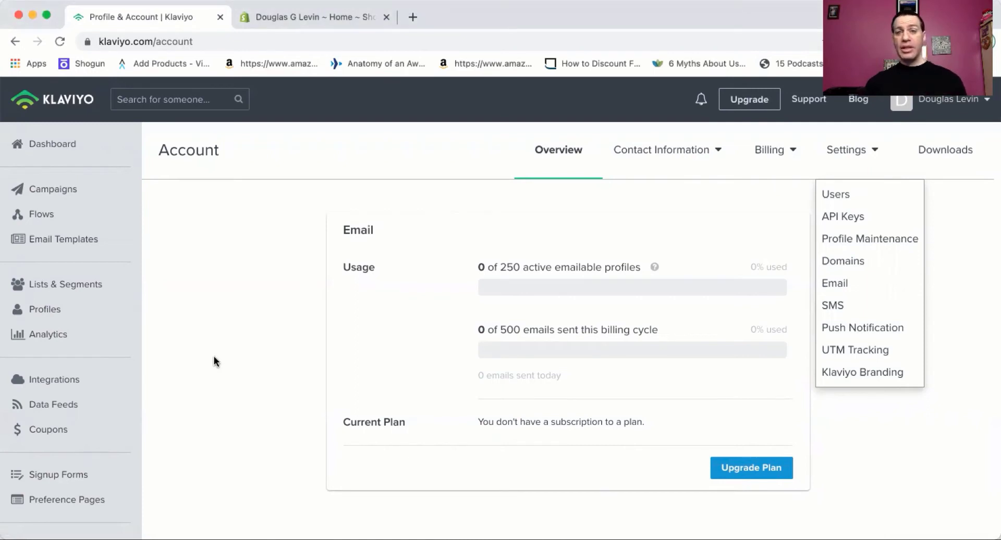
Step: Create a new list named Test in Lists & Segments
{"action": "left_click", "coordinate": [79, 286]}
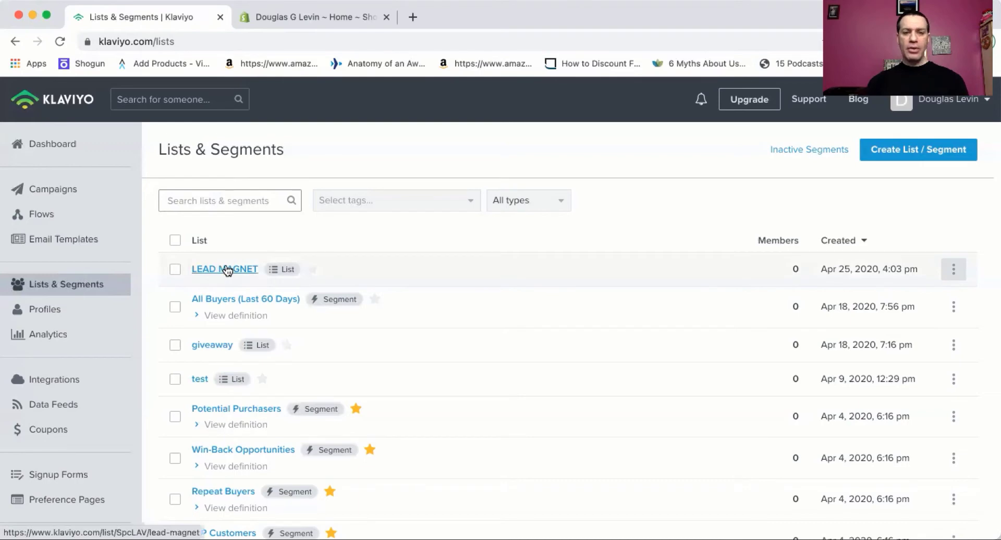
{"action": "left_click", "coordinate": [905, 153]}
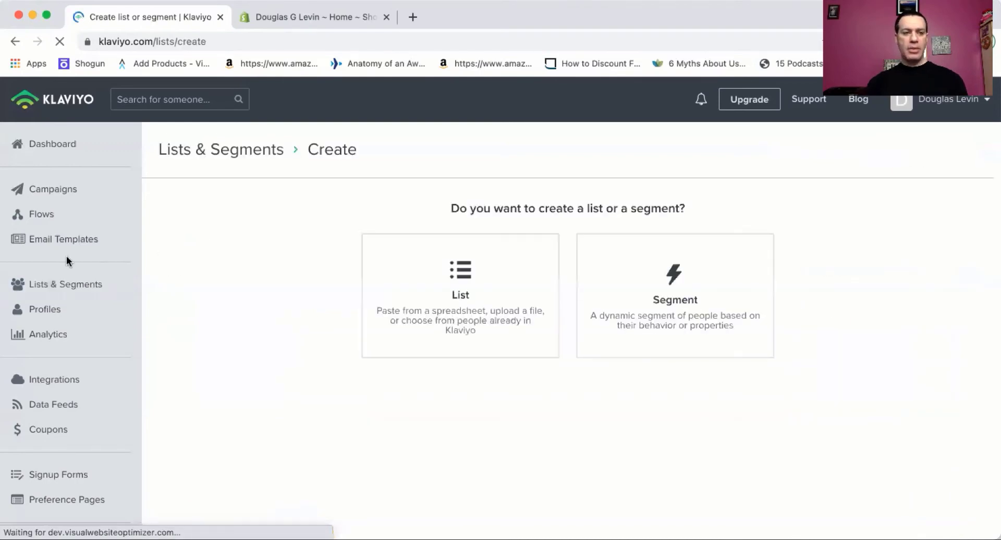
{"action": "left_click", "coordinate": [467, 289]}
{"action": "left_click", "coordinate": [342, 245]}
{"action": "type", "text": "Test"}
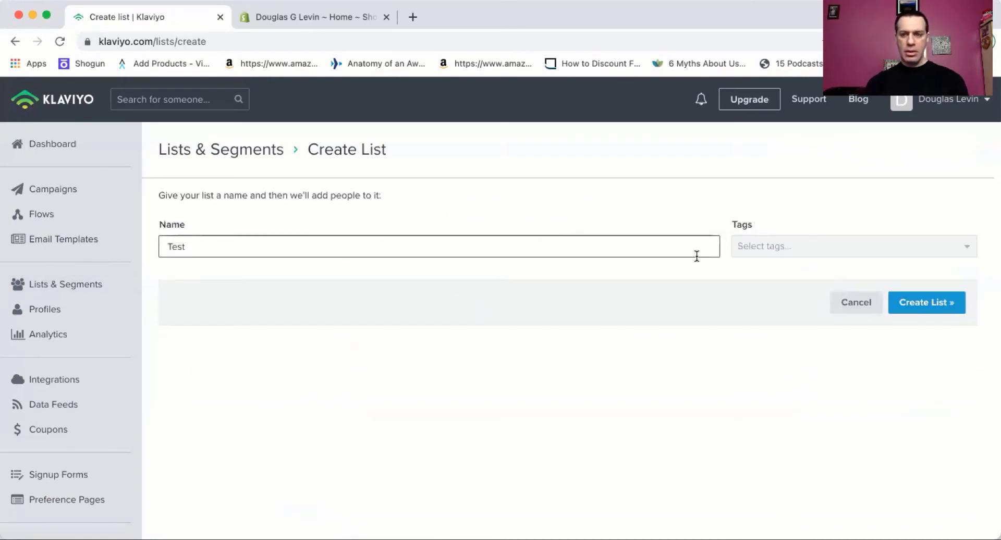
{"action": "left_click", "coordinate": [915, 302]}
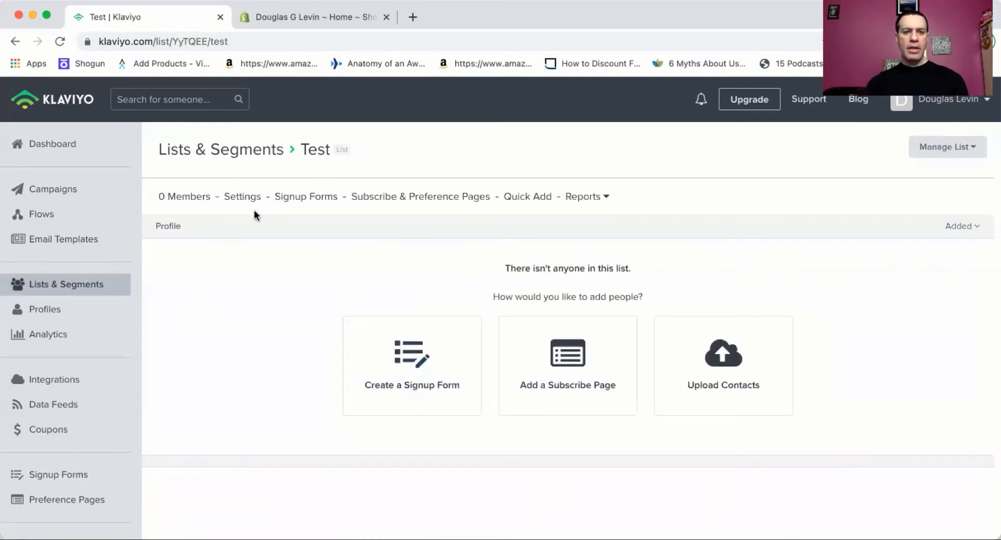
Step: Set the Test list's opt-in process to Single opt-in and update the list settings
{"action": "left_click", "coordinate": [241, 198]}
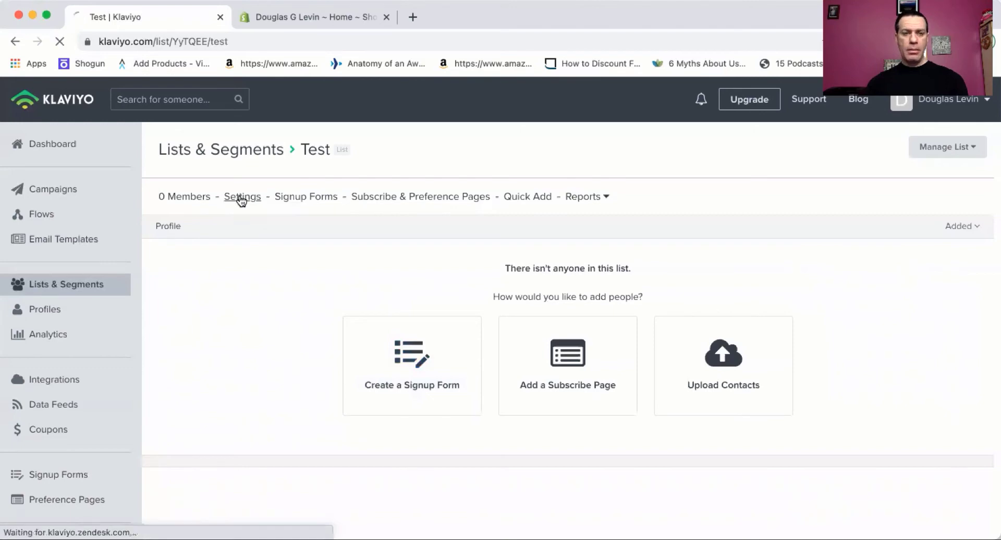
{"action": "scroll", "coordinate": [319, 284], "scroll_direction": "down", "scroll_amount": 6}
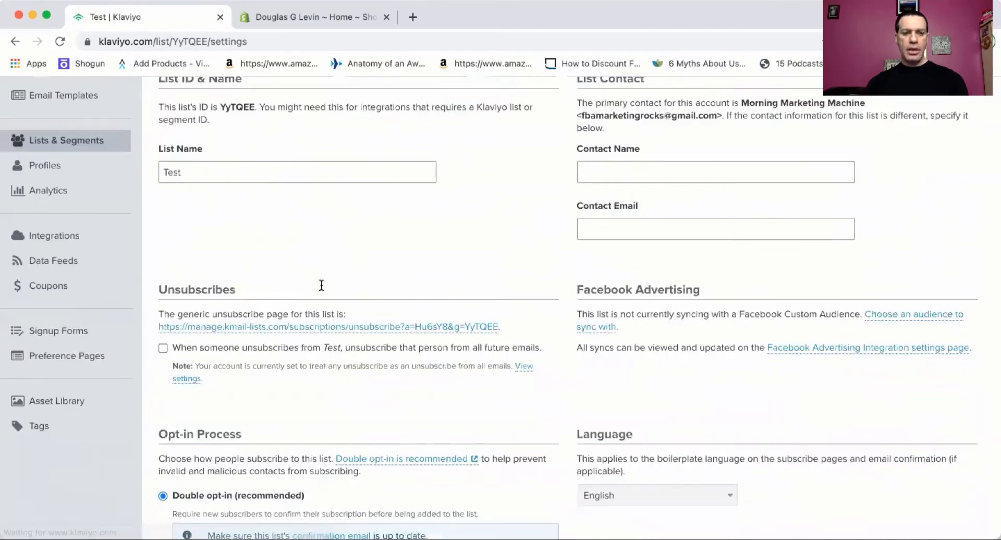
{"action": "scroll", "coordinate": [322, 286], "scroll_direction": "down", "scroll_amount": 1}
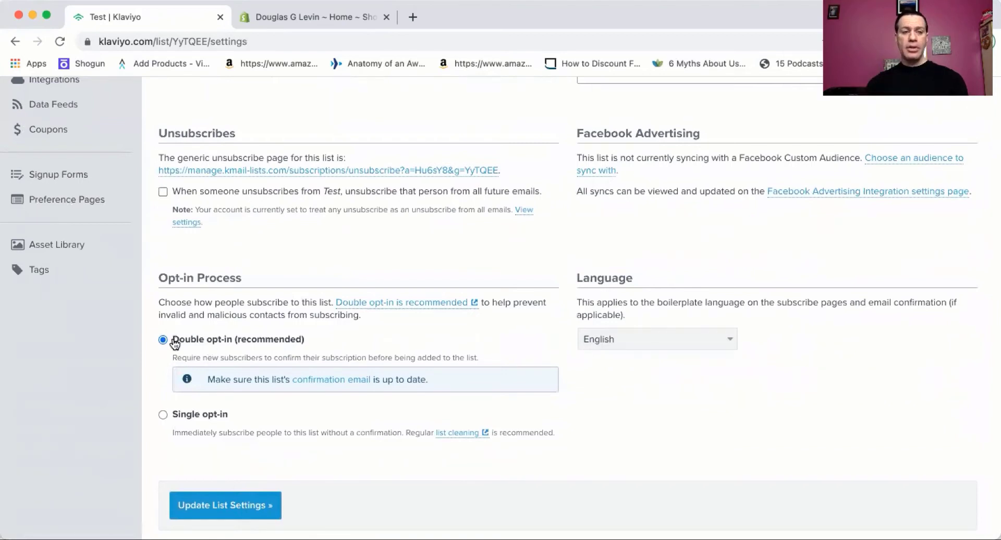
{"action": "left_click", "coordinate": [162, 415]}
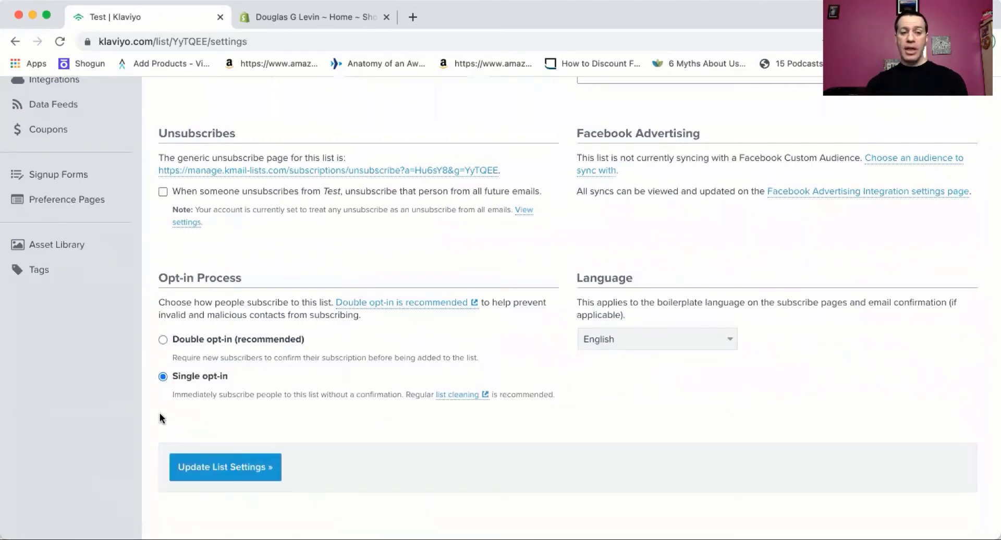
{"action": "left_click", "coordinate": [216, 469]}
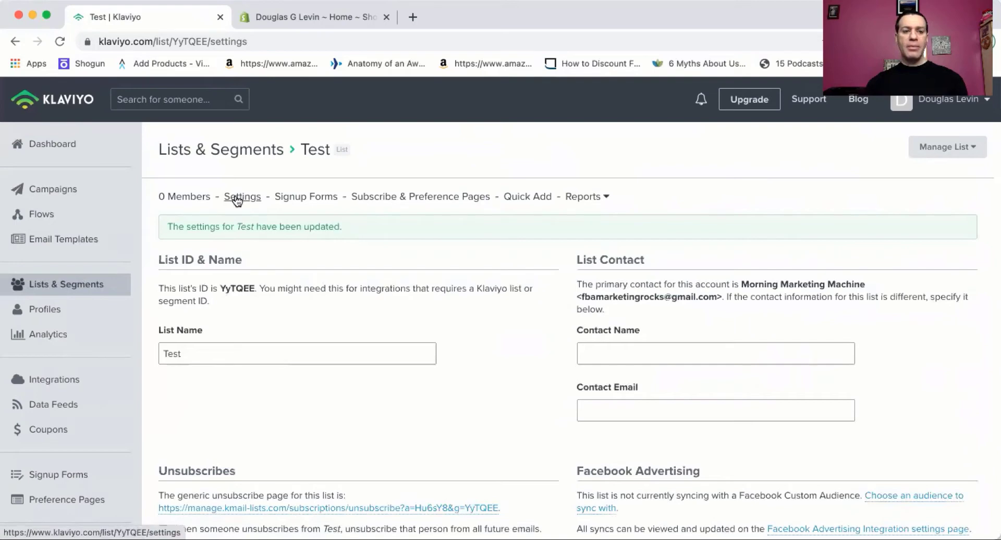
Step: Reopen the newly created Test list's settings and review its opt-in and unsubscribe options
{"action": "left_click", "coordinate": [82, 290]}
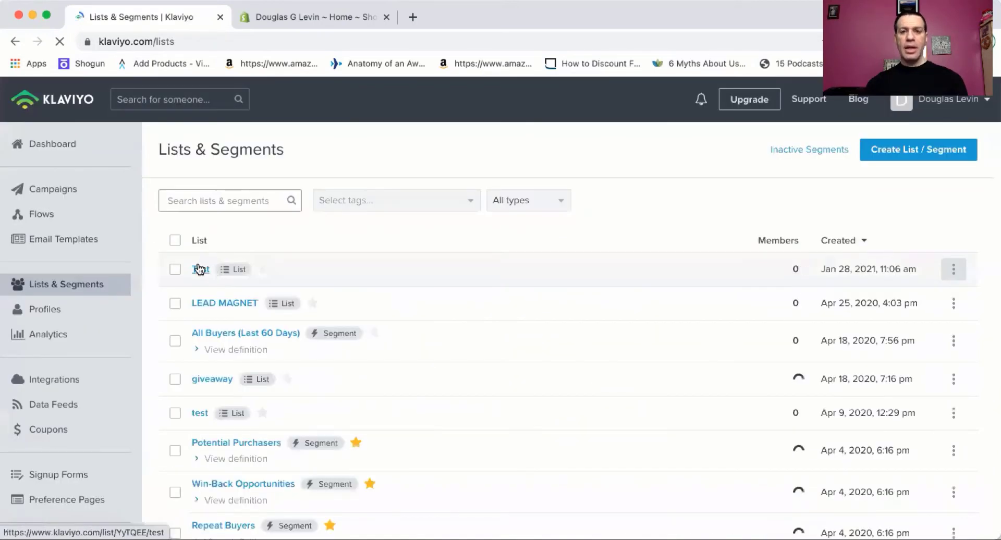
{"action": "left_click", "coordinate": [200, 270]}
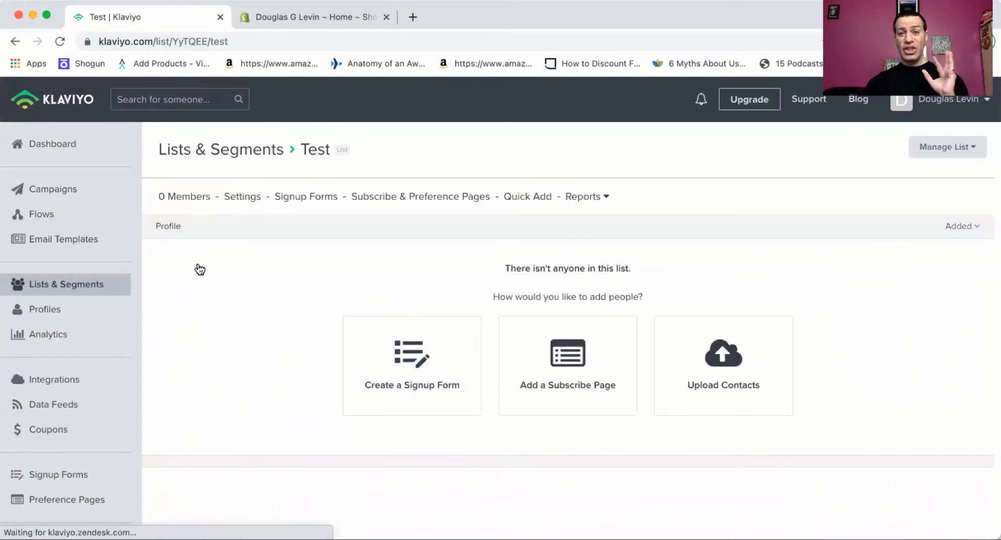
{"action": "left_click", "coordinate": [237, 201]}
{"action": "scroll", "coordinate": [273, 297], "scroll_direction": "down", "scroll_amount": 7}
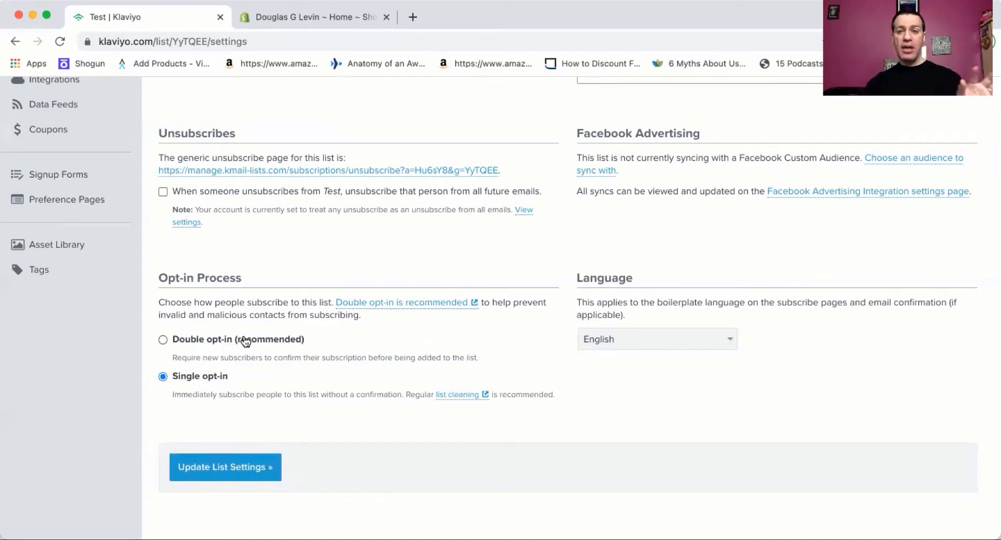
{"action": "scroll", "coordinate": [173, 315], "scroll_direction": "up", "scroll_amount": 1}
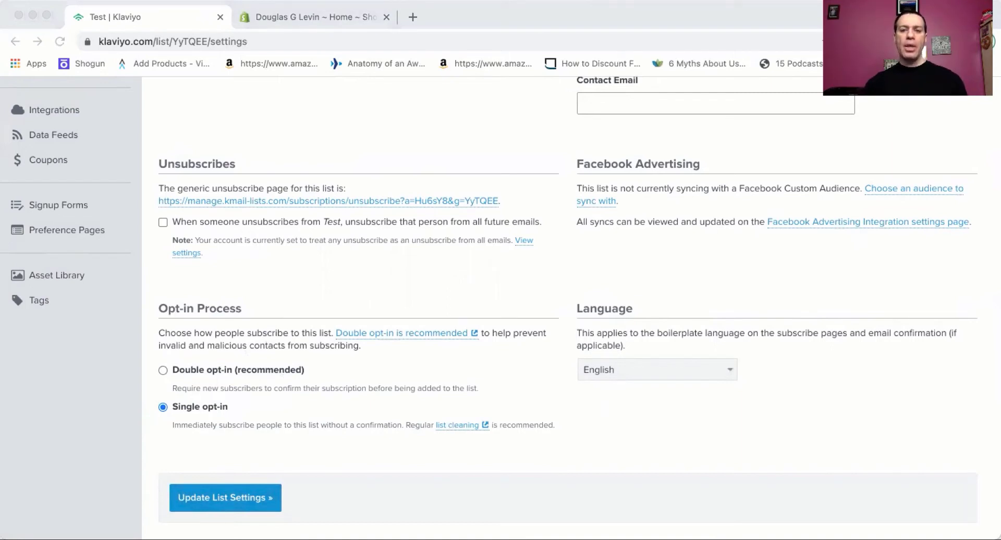
{"action": "left_click", "coordinate": [410, 274]}
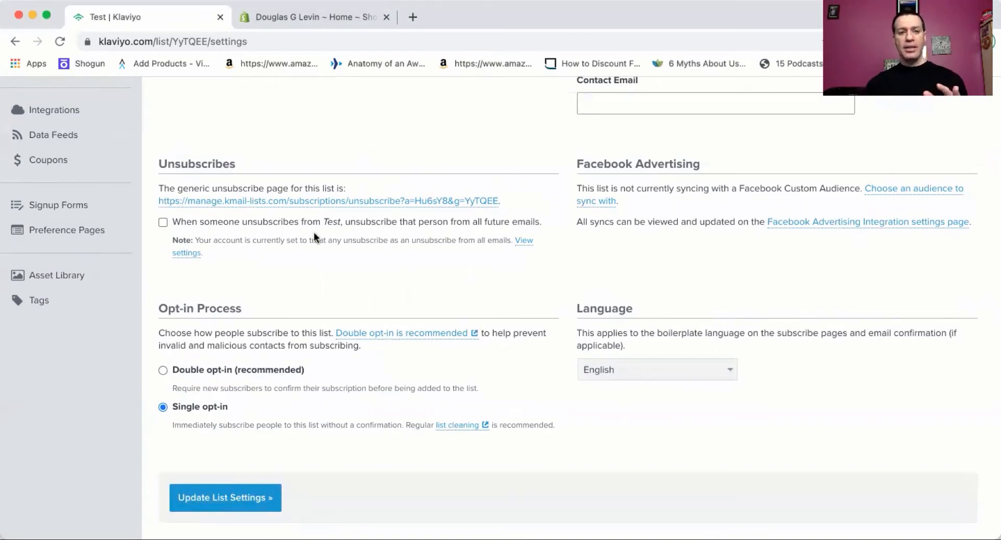
{"action": "scroll", "coordinate": [62, 176], "scroll_direction": "up", "scroll_amount": 5}
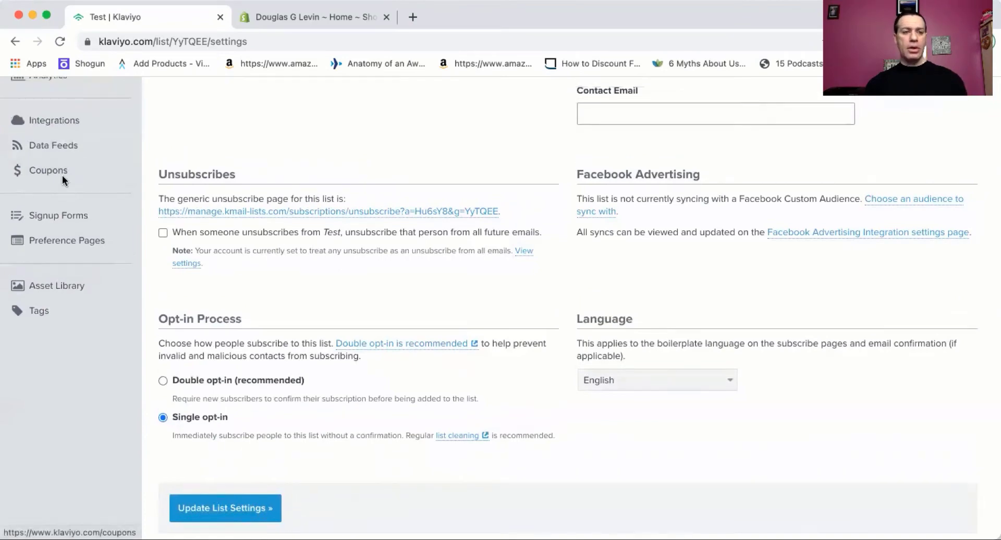
{"action": "left_click", "coordinate": [51, 295]}
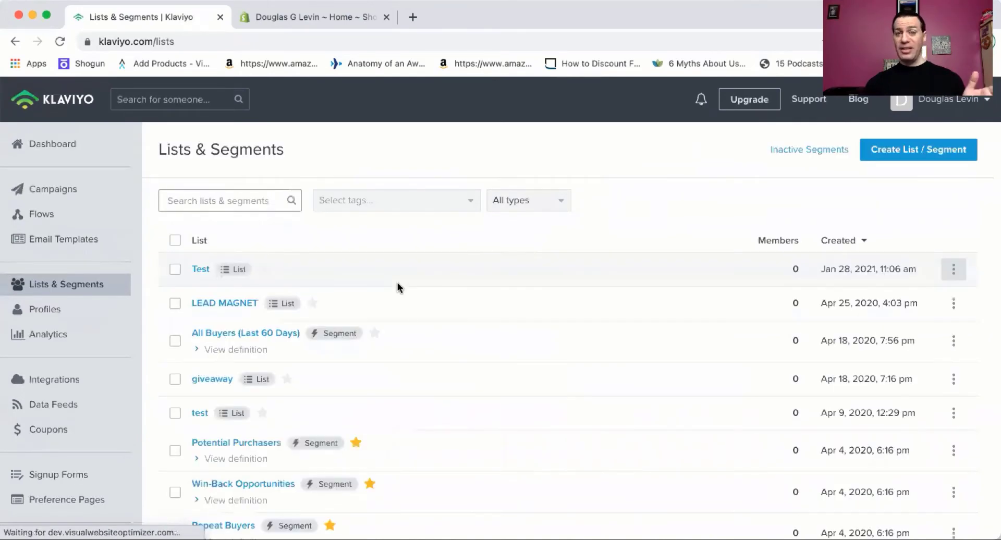
{"action": "left_click", "coordinate": [918, 151]}
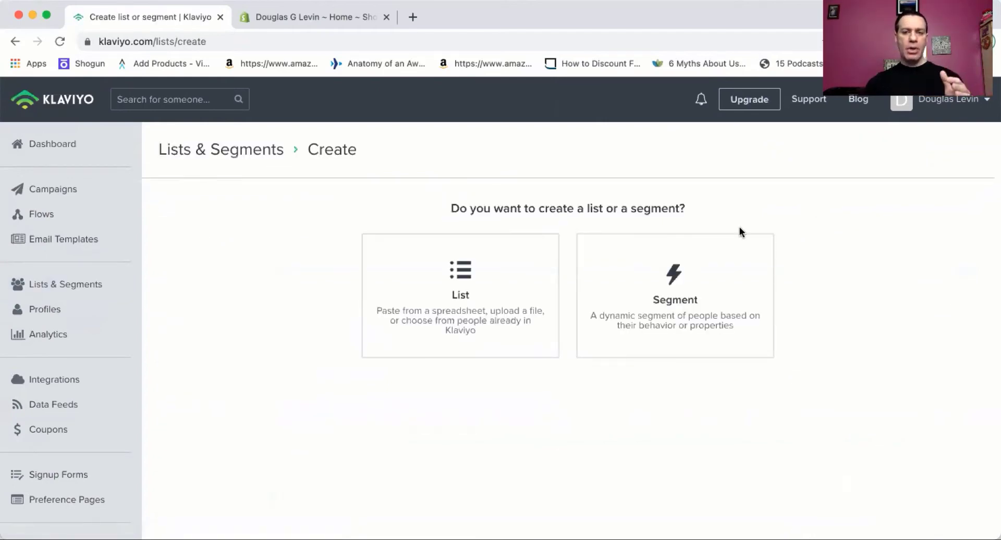
{"action": "left_click", "coordinate": [58, 285]}
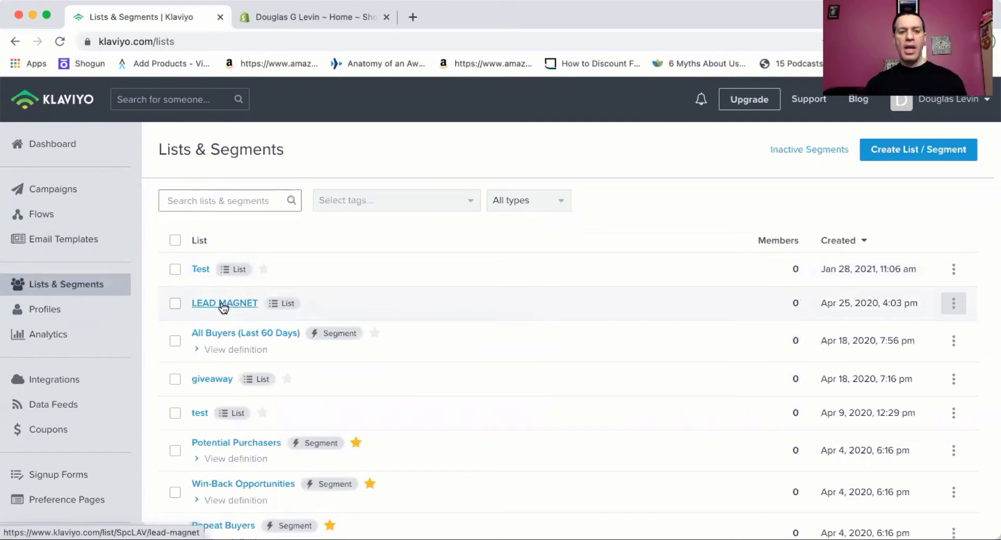
Step: Start a new segment in Lists & Segments and name it "People who have bought from lead magnet"
{"action": "left_click", "coordinate": [910, 150]}
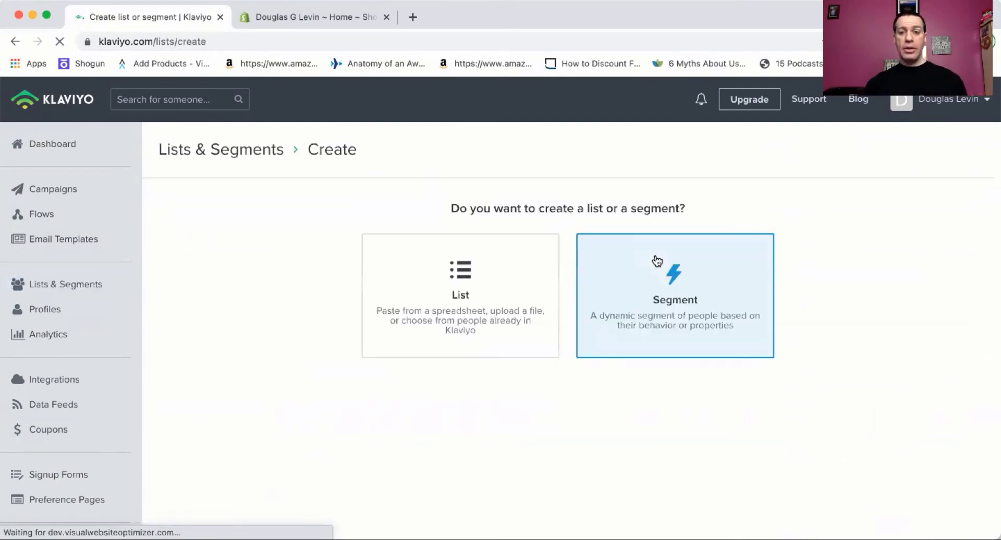
{"action": "left_click", "coordinate": [680, 285]}
{"action": "left_click", "coordinate": [366, 245]}
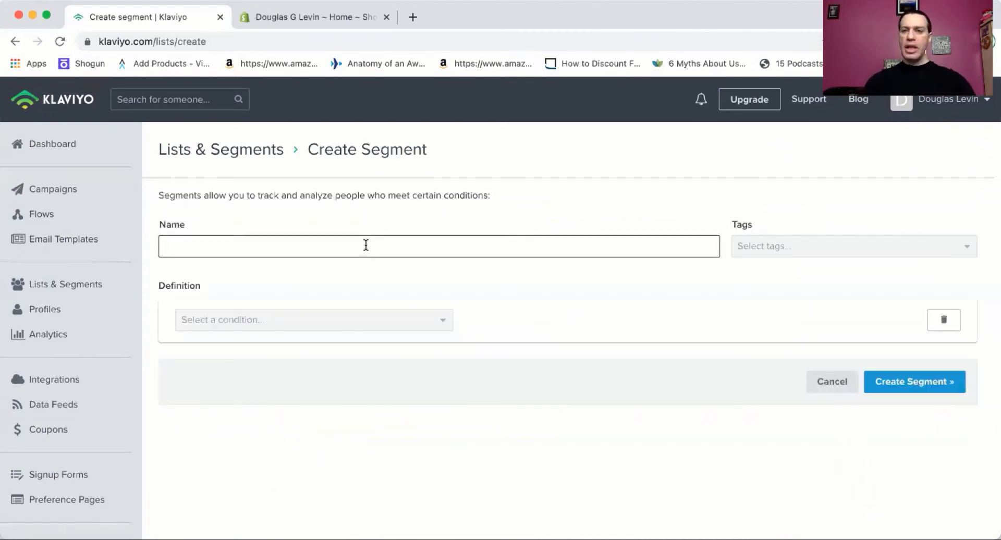
{"action": "type", "text": "Peop"}
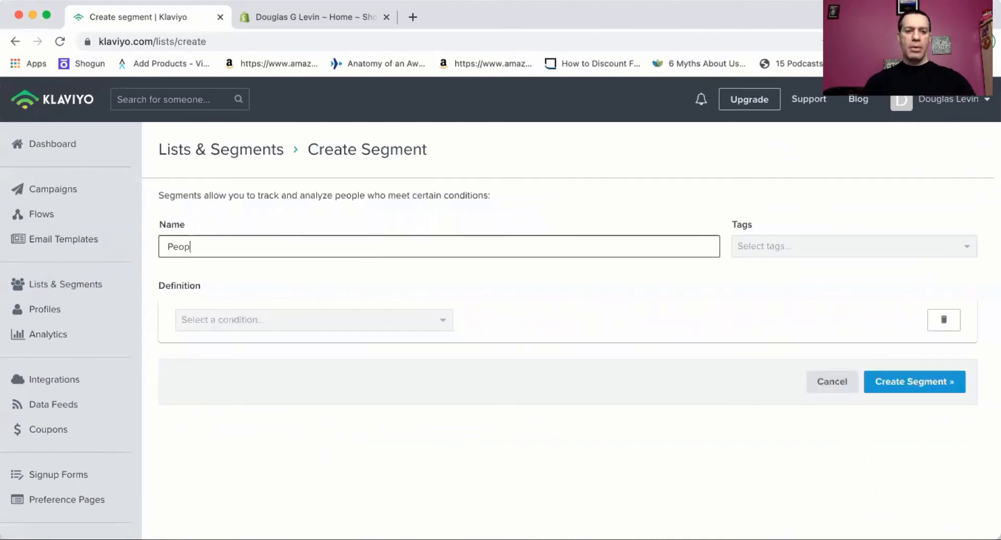
{"action": "type", "text": "le who have bo"}
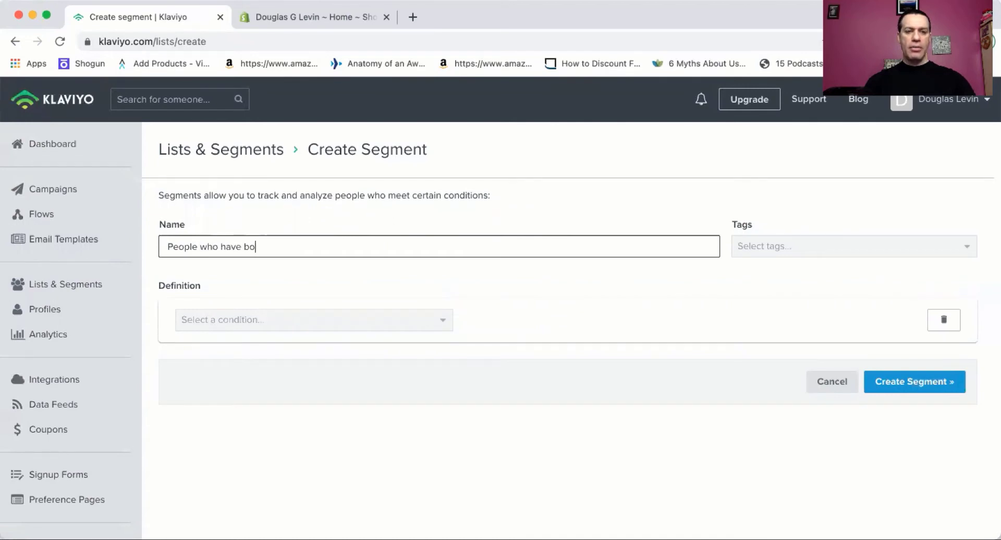
{"action": "type", "text": "ught from "}
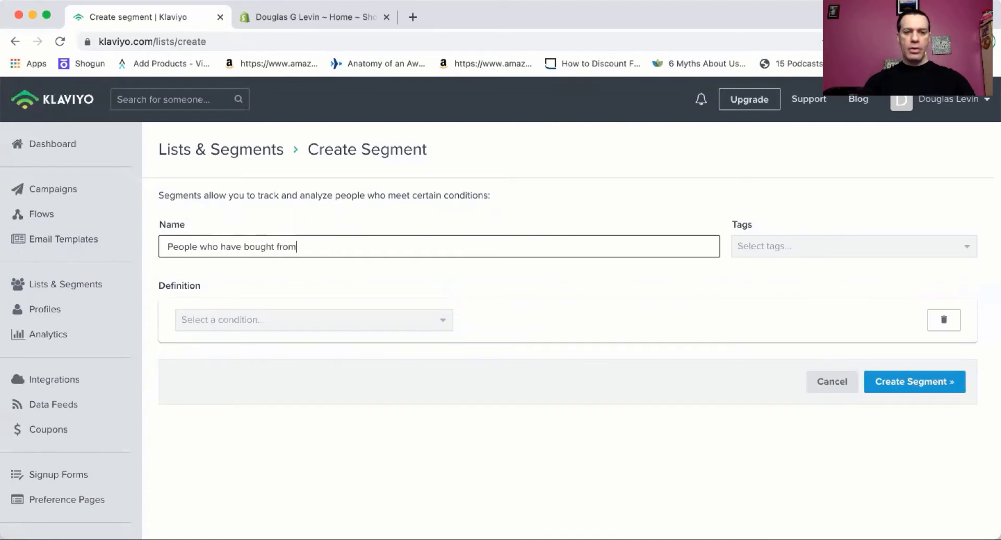
{"action": "type", "text": "lead magnet"}
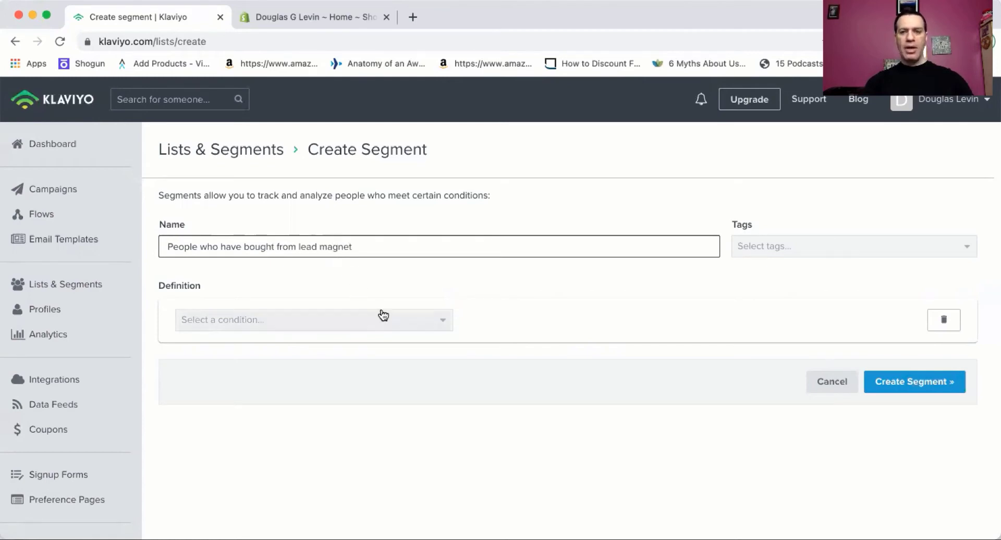
Step: Set the segment's condition to "Properties about someone" and review the available dimensions
{"action": "left_click", "coordinate": [346, 319]}
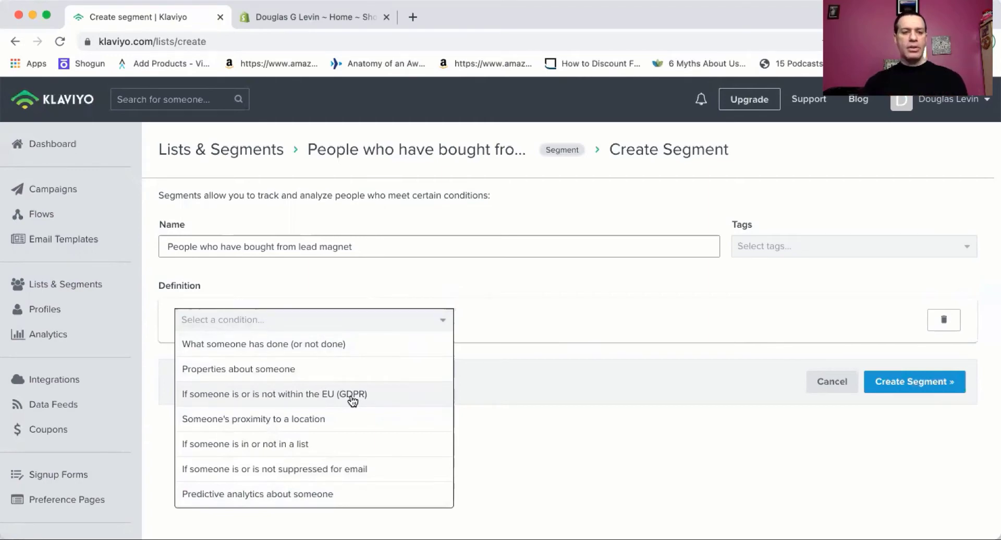
{"action": "left_click", "coordinate": [287, 368]}
{"action": "scroll", "coordinate": [333, 316], "scroll_direction": "down", "scroll_amount": 2}
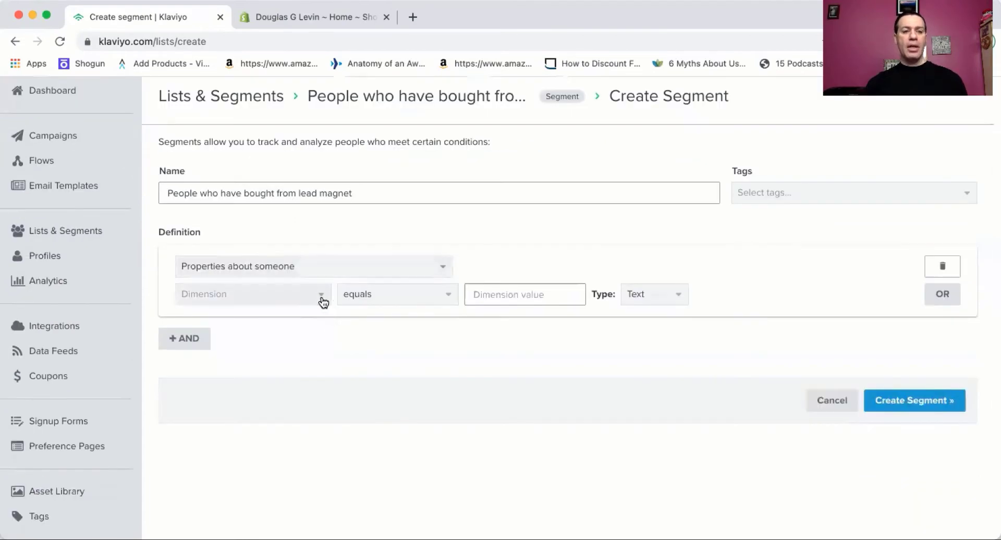
{"action": "left_click", "coordinate": [322, 299]}
{"action": "scroll", "coordinate": [292, 364], "scroll_direction": "down", "scroll_amount": 3}
{"action": "scroll", "coordinate": [293, 364], "scroll_direction": "up", "scroll_amount": 4}
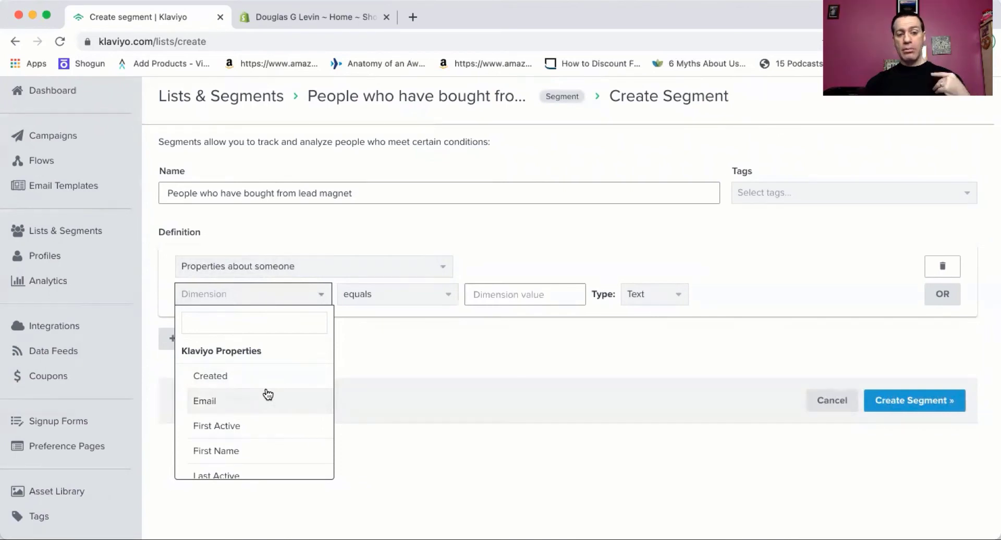
{"action": "scroll", "coordinate": [269, 394], "scroll_direction": "down", "scroll_amount": 3}
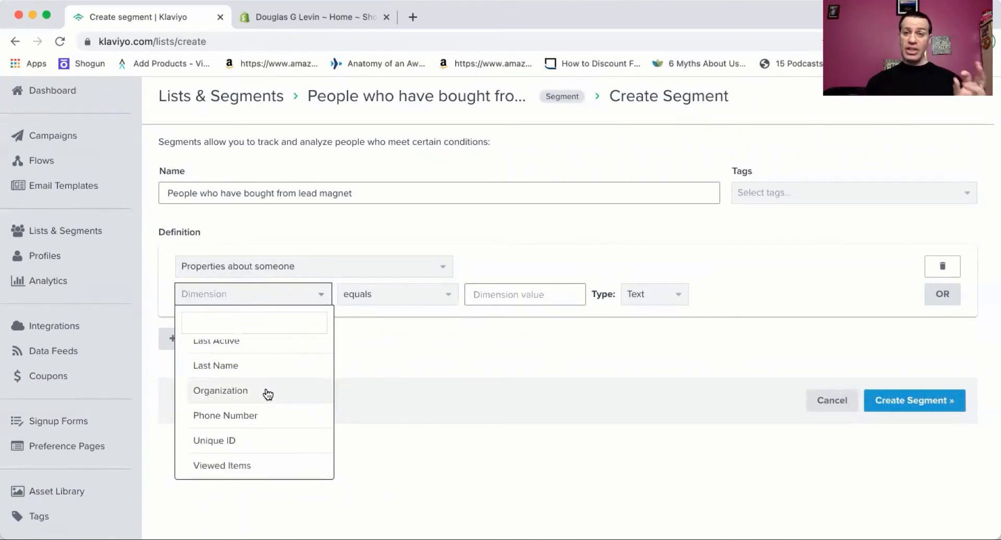
{"action": "scroll", "coordinate": [268, 394], "scroll_direction": "up", "scroll_amount": 3}
Step: Change the segment's condition to "What someone has done (or not done)" and review the available Klaviyo and Shopify metrics
{"action": "left_click", "coordinate": [266, 267]}
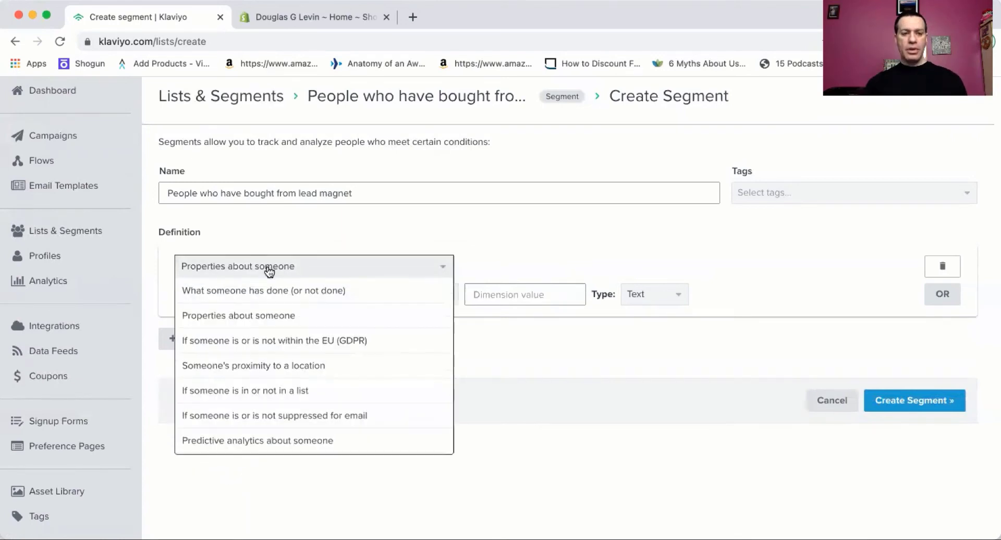
{"action": "left_click", "coordinate": [270, 290]}
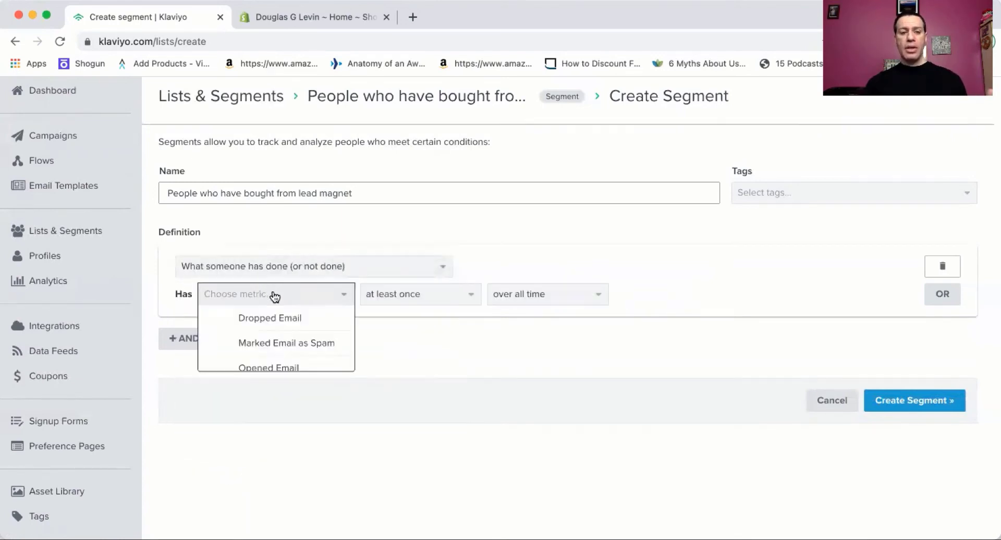
{"action": "left_click", "coordinate": [273, 294]}
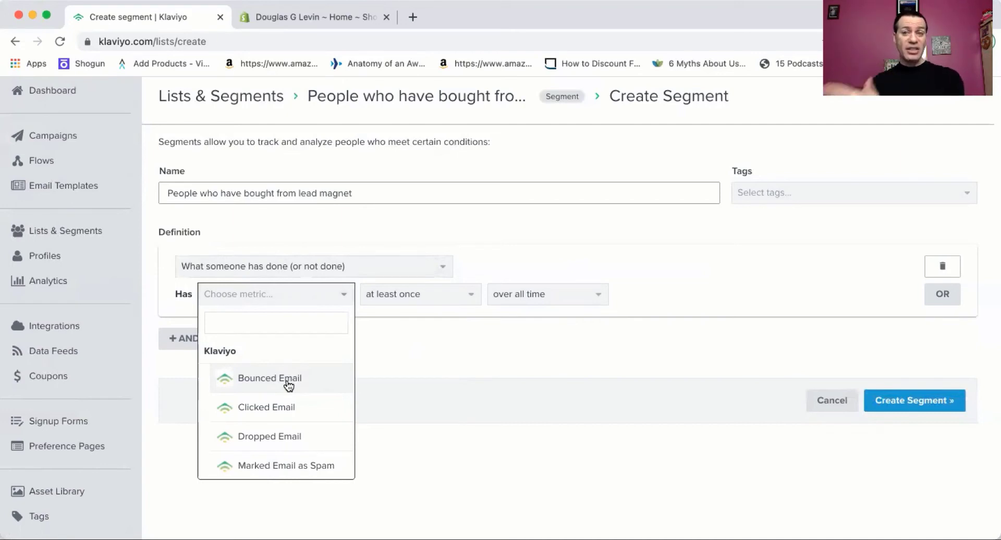
{"action": "scroll", "coordinate": [289, 386], "scroll_direction": "down", "scroll_amount": 5}
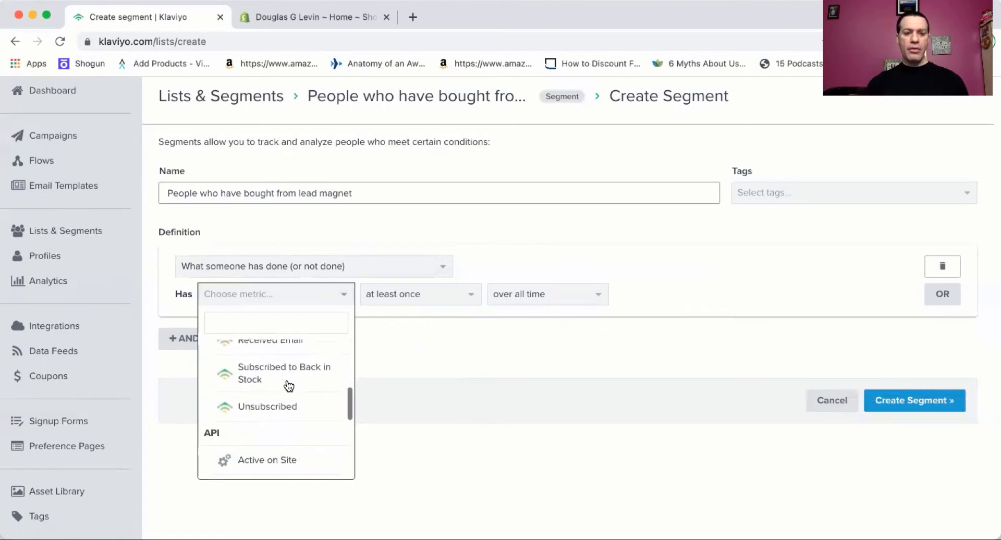
{"action": "scroll", "coordinate": [288, 386], "scroll_direction": "down", "scroll_amount": 5}
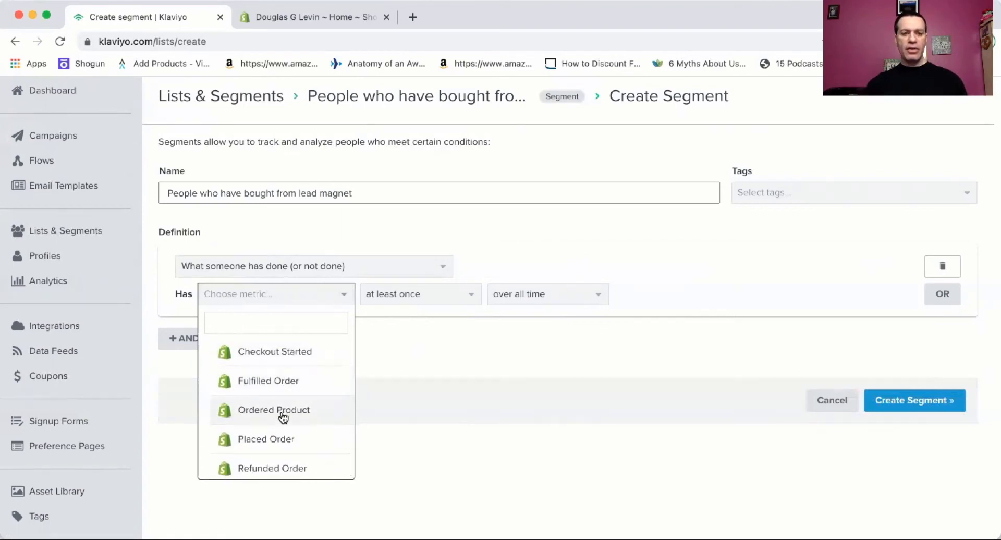
{"action": "scroll", "coordinate": [284, 415], "scroll_direction": "up", "scroll_amount": 3}
{"action": "scroll", "coordinate": [284, 417], "scroll_direction": "up", "scroll_amount": 5}
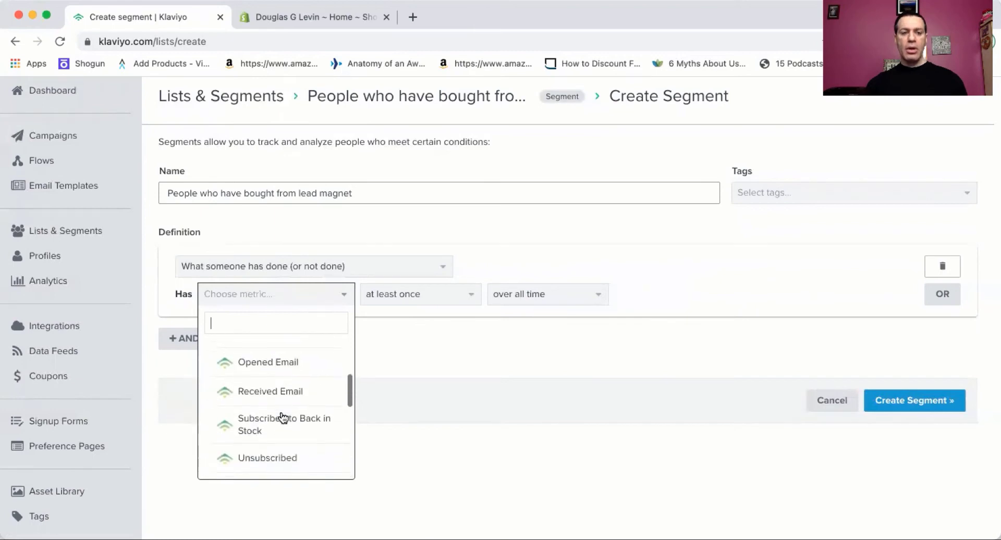
{"action": "left_click", "coordinate": [417, 351]}
Step: Set the condition's frequency to is greater than 3 and review the time range options, keeping over all time
{"action": "left_click", "coordinate": [429, 299]}
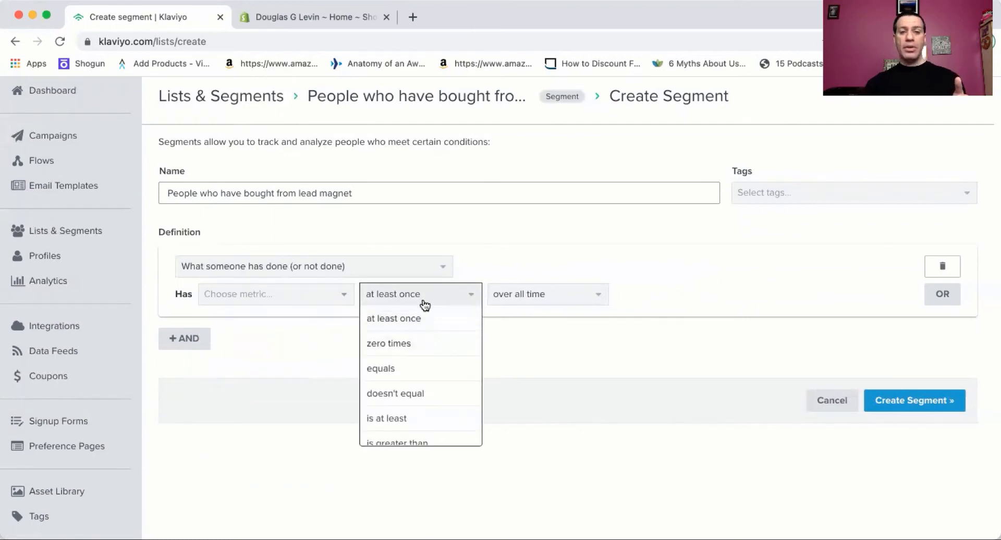
{"action": "left_click", "coordinate": [478, 296]}
{"action": "left_click", "coordinate": [431, 298]}
{"action": "scroll", "coordinate": [420, 360], "scroll_direction": "down", "scroll_amount": 3}
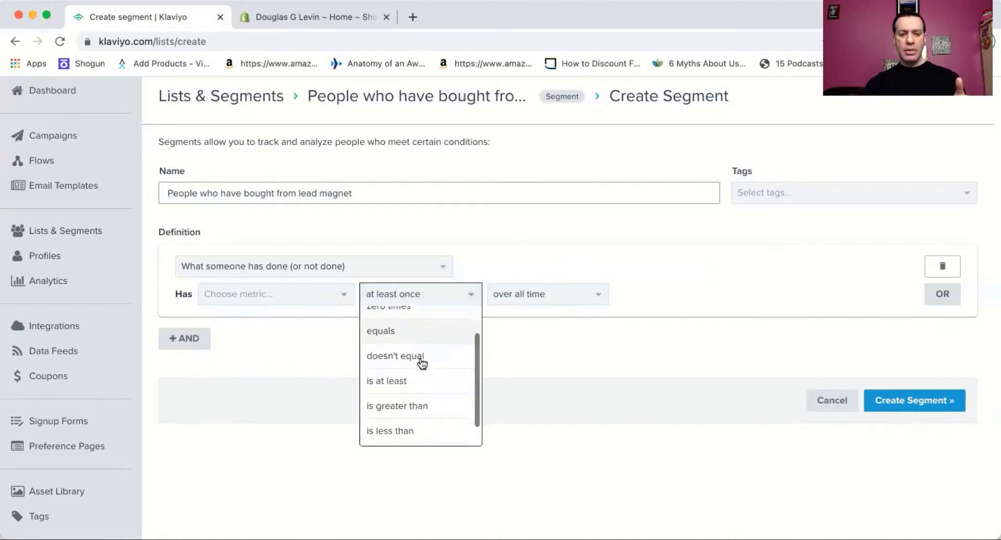
{"action": "left_click", "coordinate": [418, 385]}
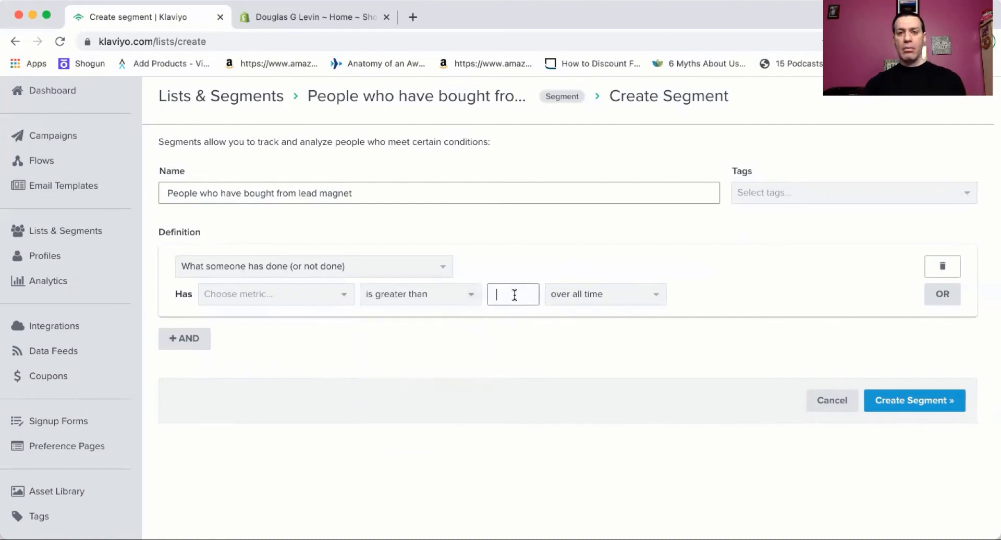
{"action": "type", "text": "3"}
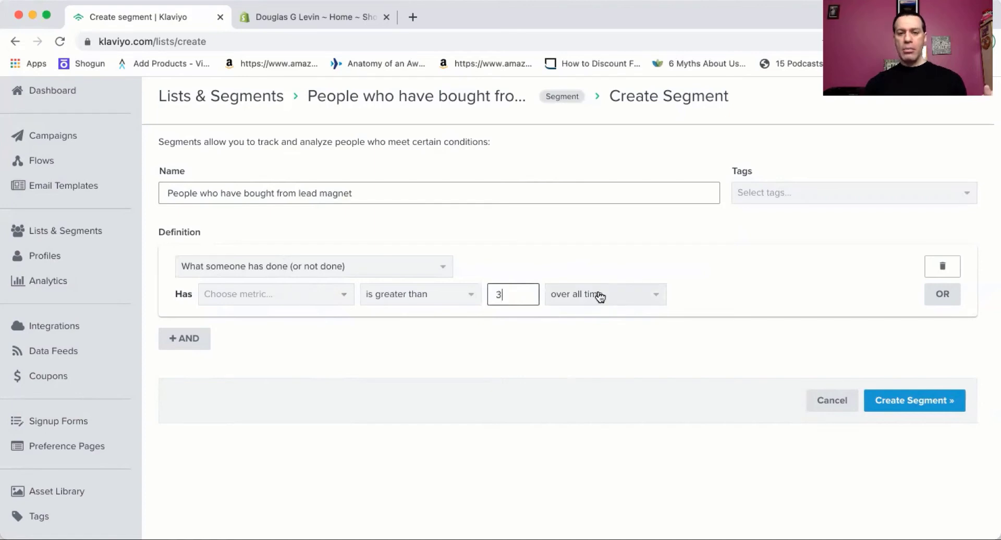
{"action": "left_click", "coordinate": [617, 298]}
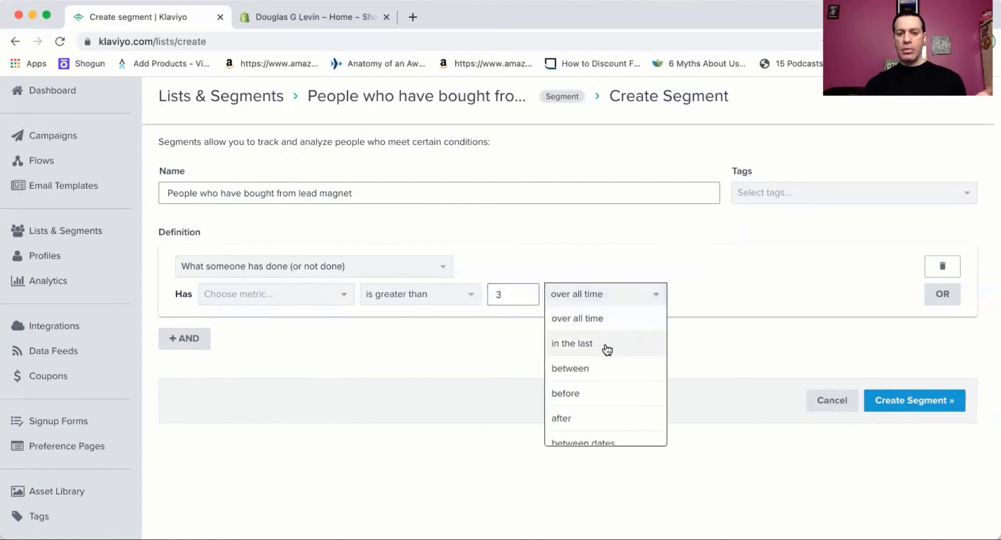
{"action": "left_click", "coordinate": [673, 373]}
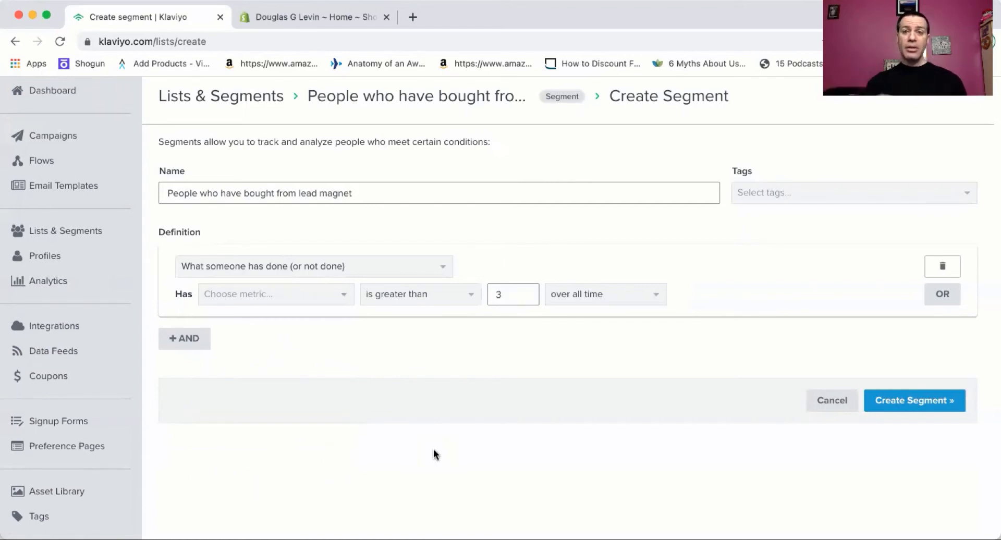
Step: Leave the unsaved segment, open the existing Lead Magnet flow and view its trigger setup
{"action": "left_click", "coordinate": [66, 231]}
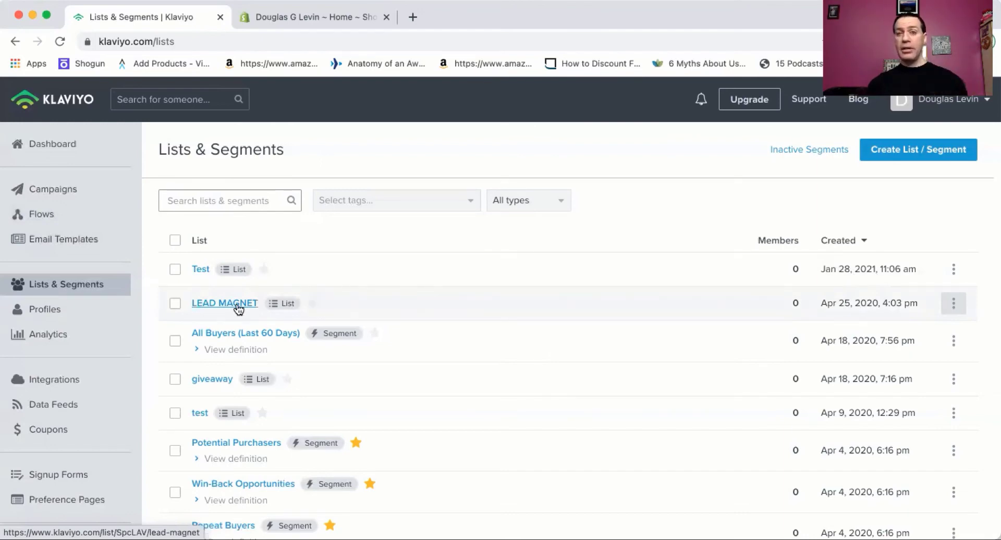
{"action": "left_click", "coordinate": [59, 214]}
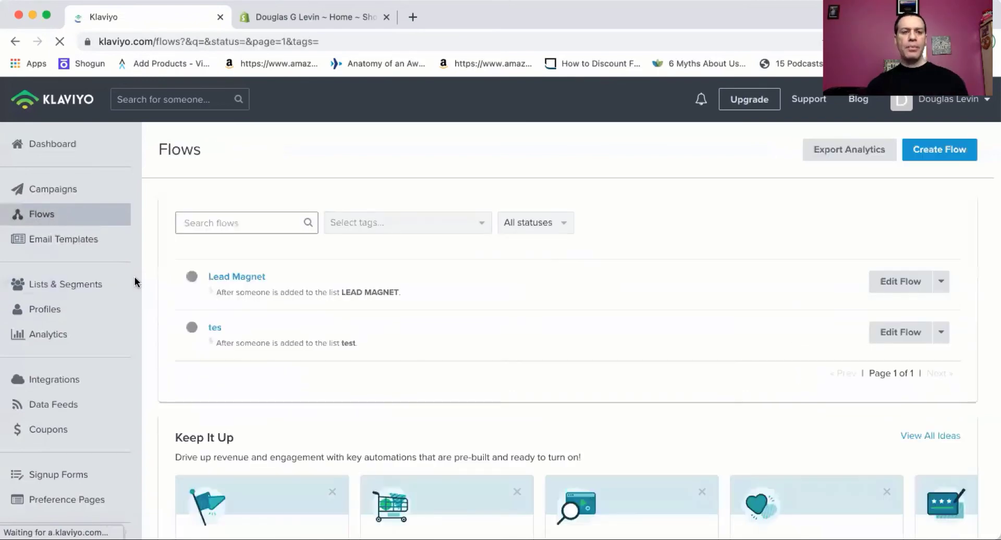
{"action": "left_click", "coordinate": [241, 279]}
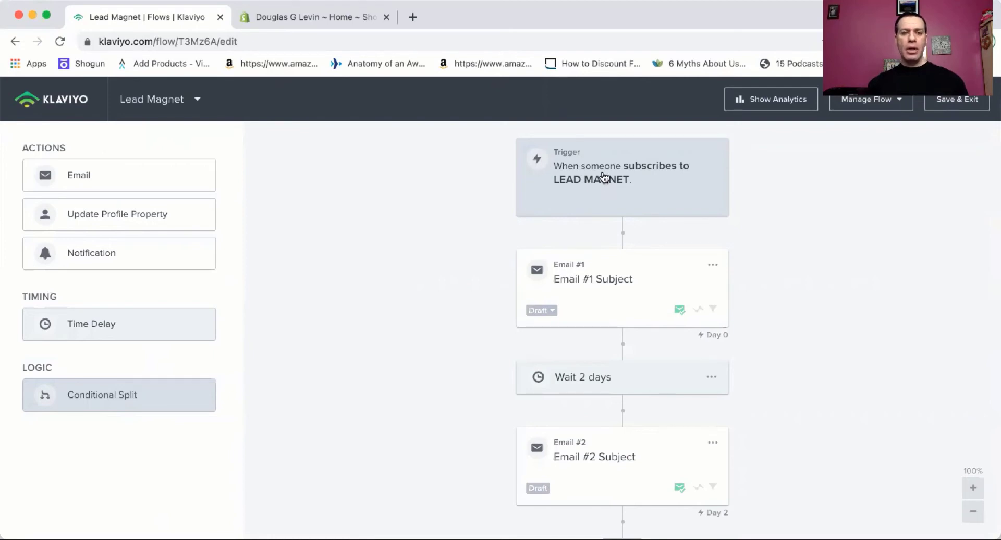
{"action": "left_click", "coordinate": [598, 171]}
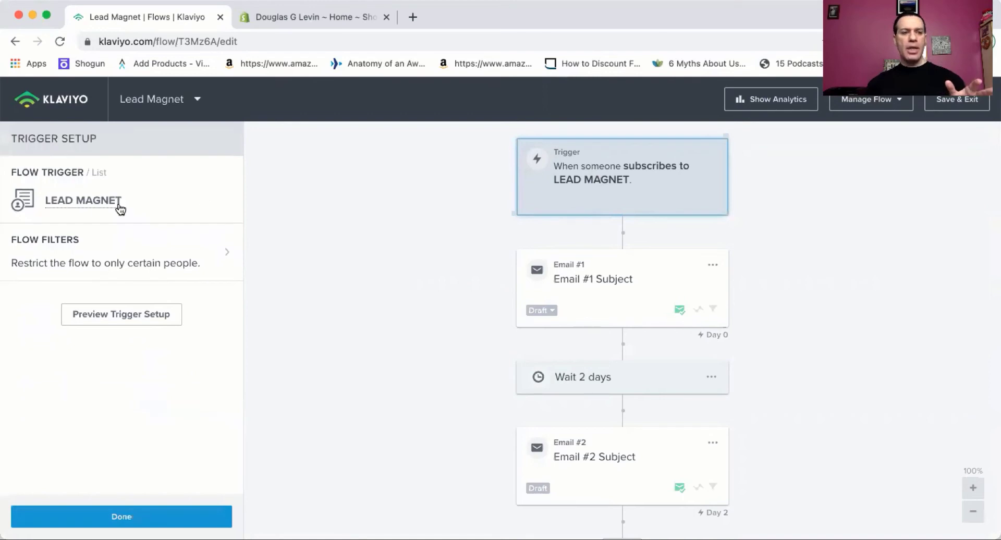
Step: Open the LEAD MAGNET list that triggers the flow, compare it with the flow's trigger, and open the list's settings
{"action": "left_click", "coordinate": [79, 203]}
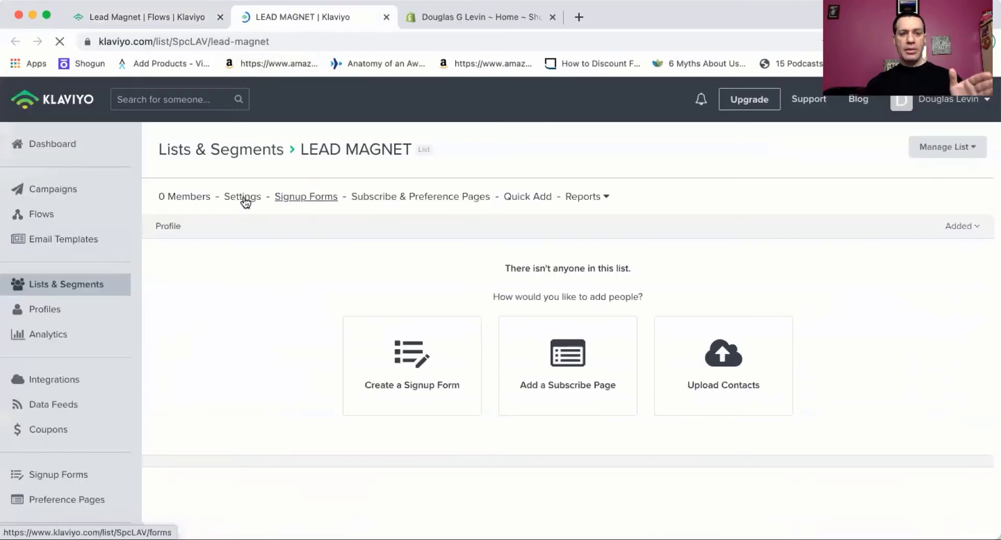
{"action": "left_click", "coordinate": [147, 18]}
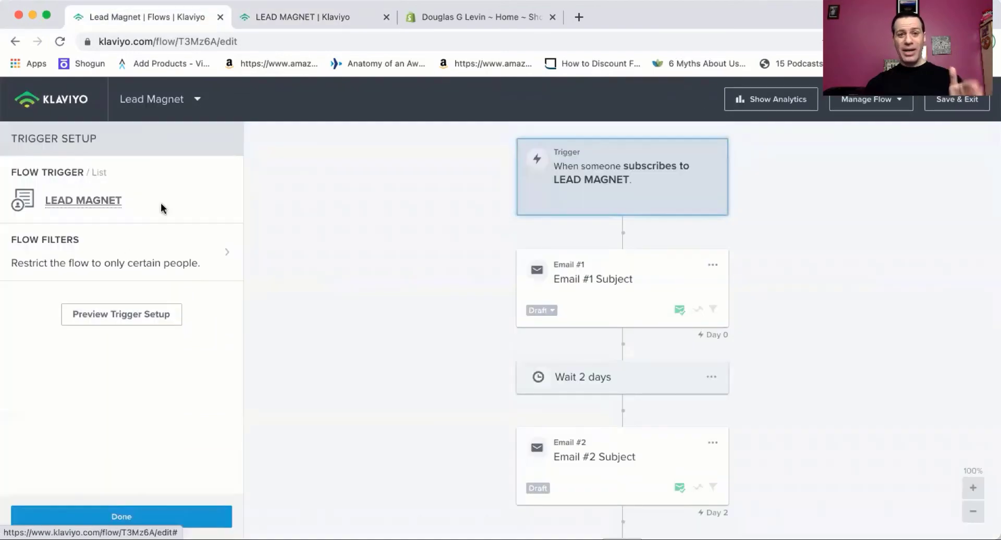
{"action": "left_click", "coordinate": [272, 24]}
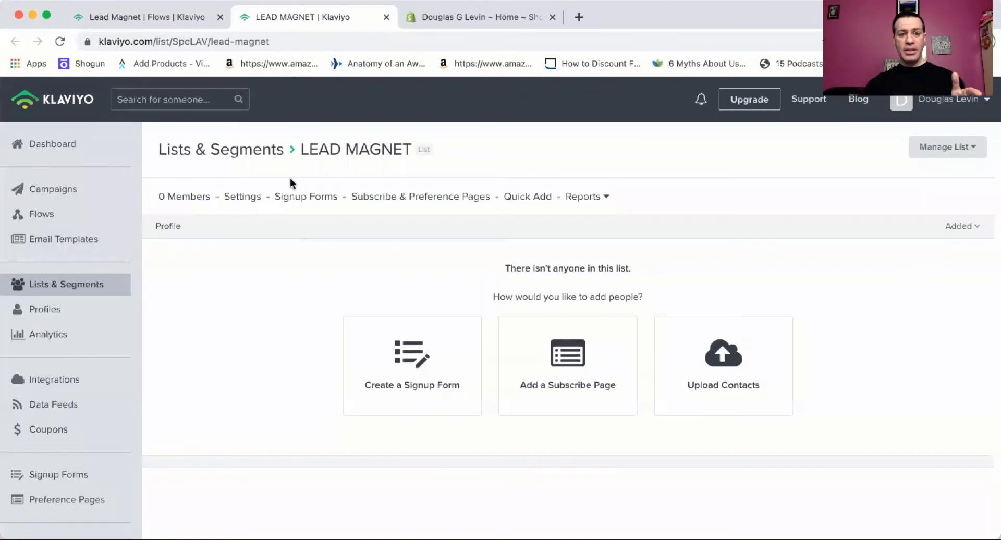
{"action": "left_click", "coordinate": [243, 197]}
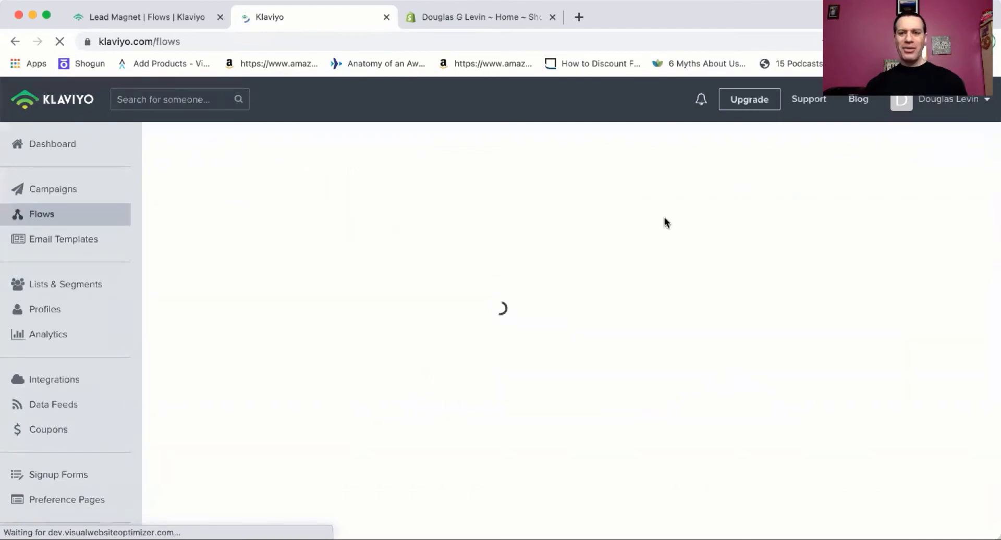
Step: Create a new flow from scratch named "Lead Magnet #2"
{"action": "key", "text": "BackSpace"}
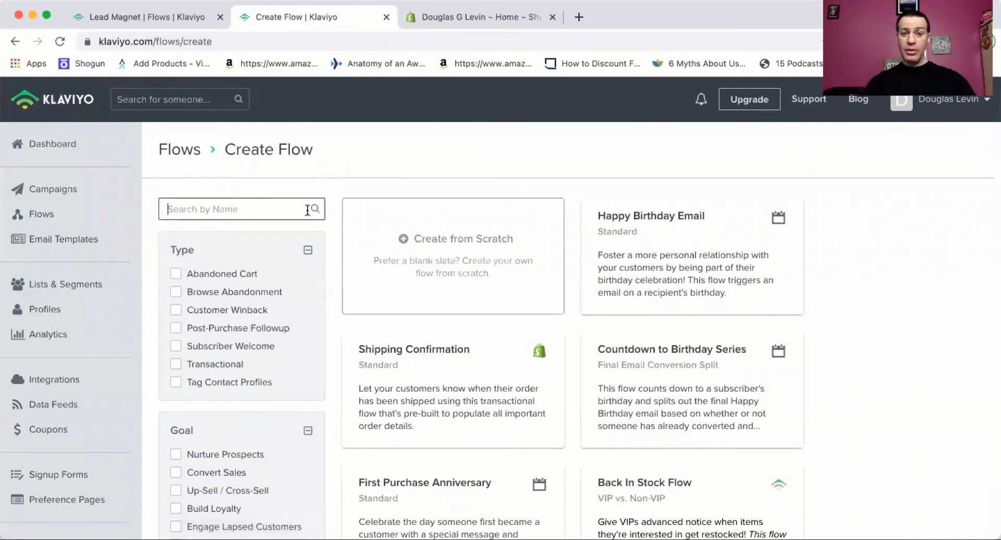
{"action": "left_click", "coordinate": [446, 253]}
{"action": "left_click", "coordinate": [389, 210]}
{"action": "type", "text": "Lead Magnet #2"}
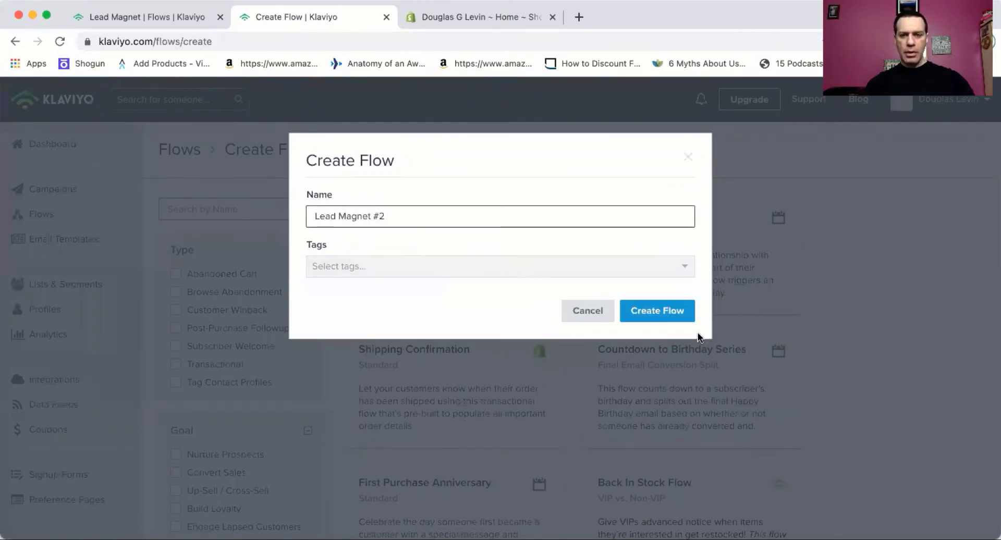
{"action": "left_click", "coordinate": [667, 313]}
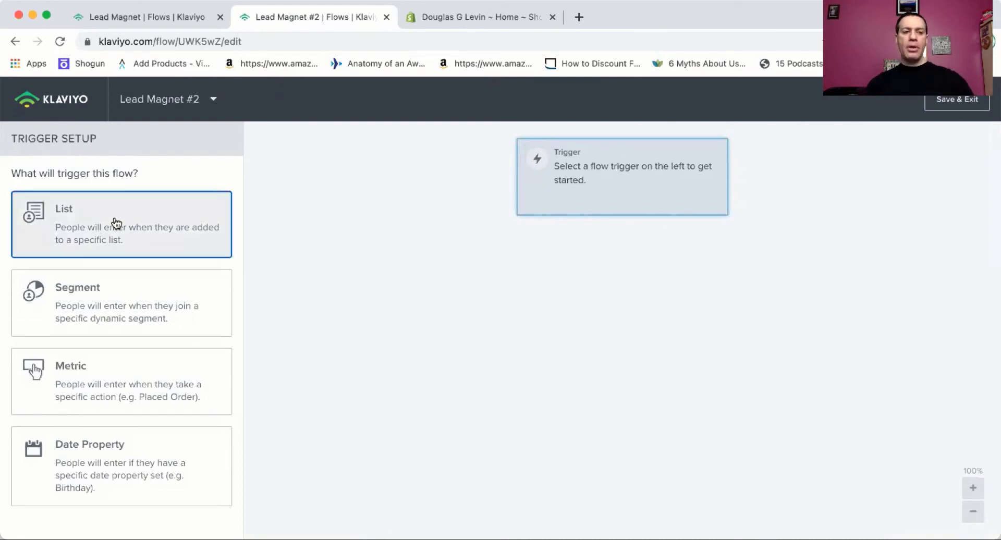
Step: Set the new flow to trigger when someone is added to the LEAD MAGNET list
{"action": "left_click", "coordinate": [115, 225]}
{"action": "left_click", "coordinate": [128, 261]}
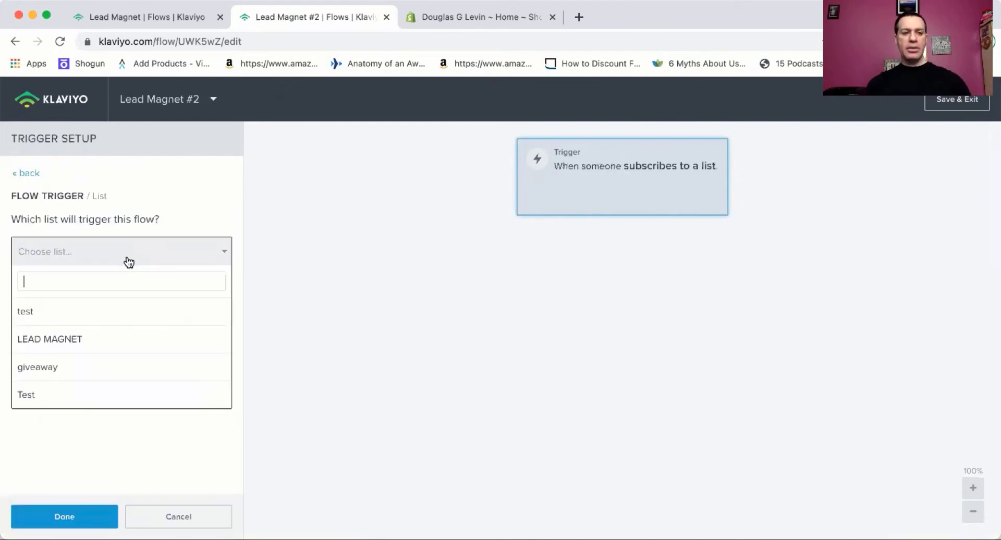
{"action": "left_click", "coordinate": [115, 338]}
Step: Review the conditions offered for a new flow filter and leave without saving a filter
{"action": "left_click", "coordinate": [99, 299]}
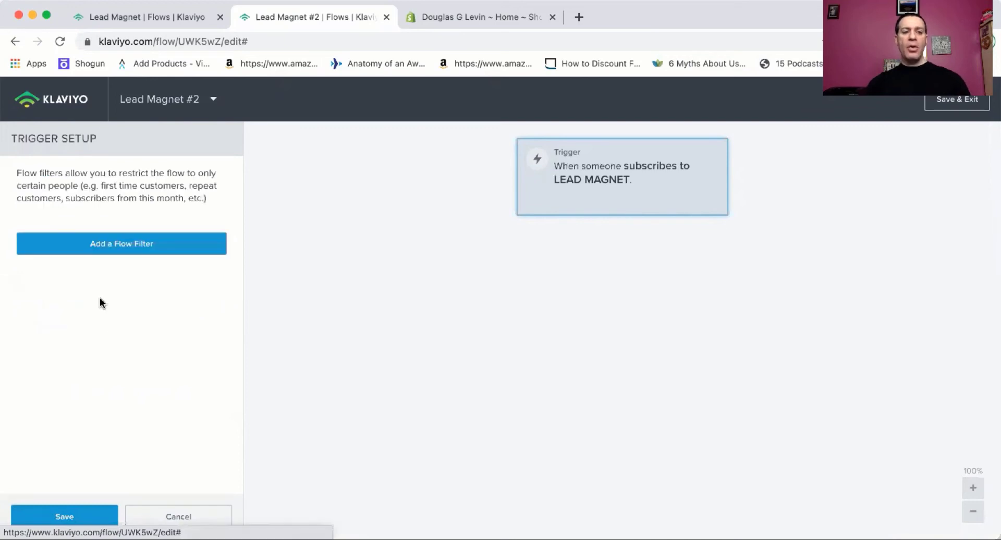
{"action": "left_click", "coordinate": [120, 255]}
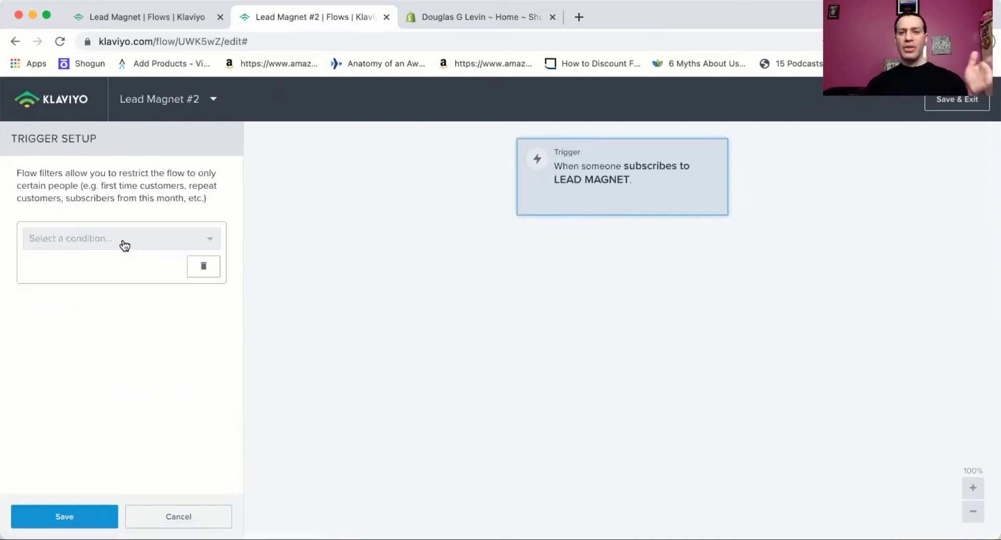
{"action": "left_click", "coordinate": [125, 245]}
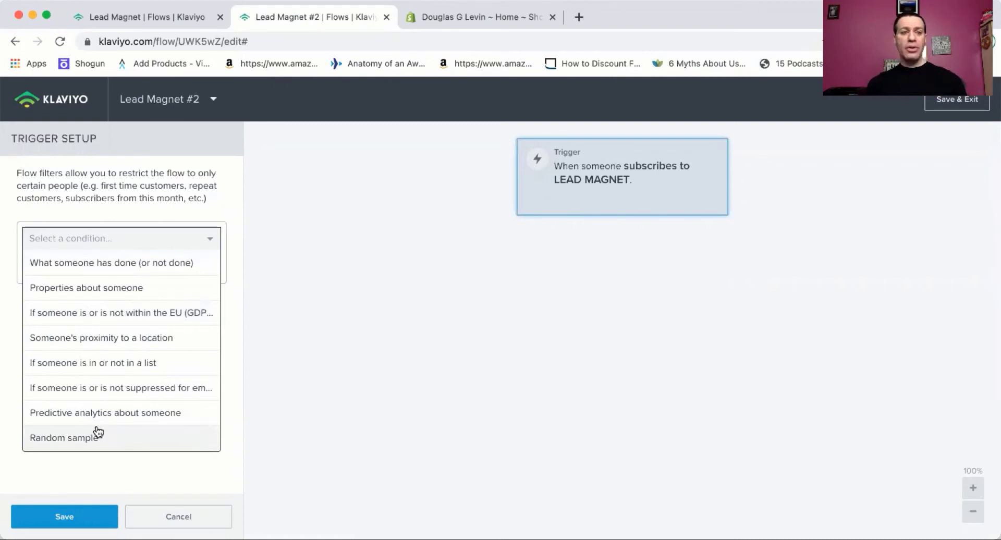
{"action": "left_click", "coordinate": [123, 457]}
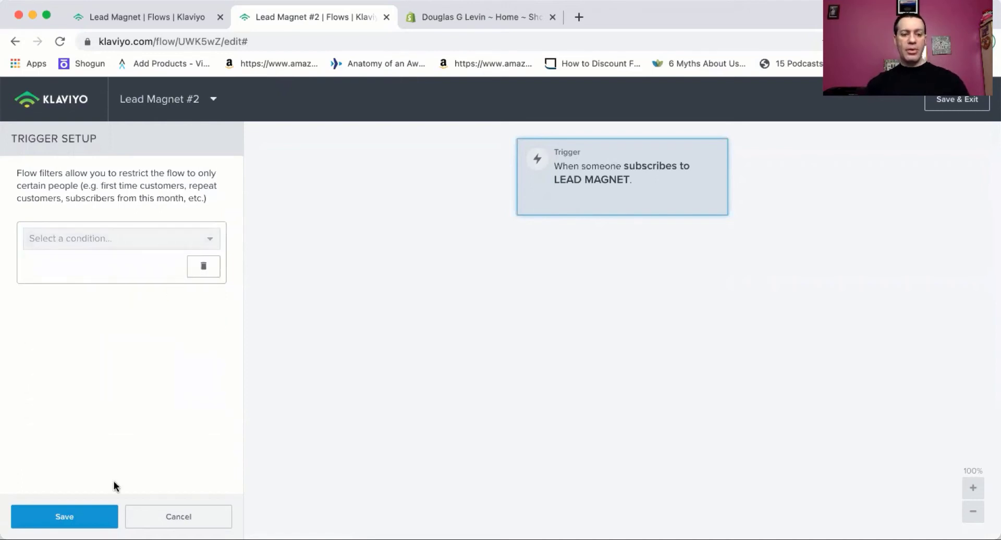
{"action": "left_click", "coordinate": [170, 517]}
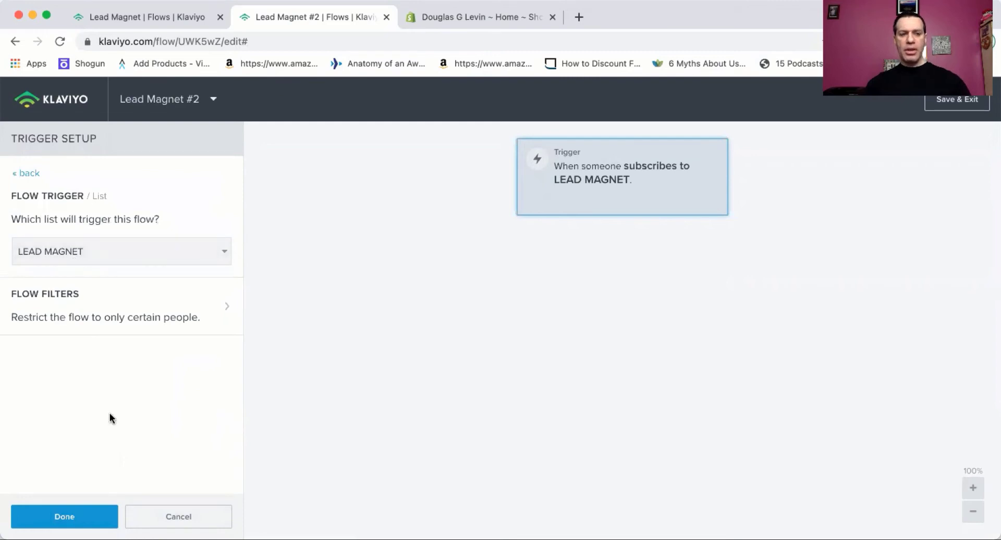
Step: Confirm the Lead Magnet #2 flow's trigger setup without any flow filters
{"action": "left_click", "coordinate": [78, 514]}
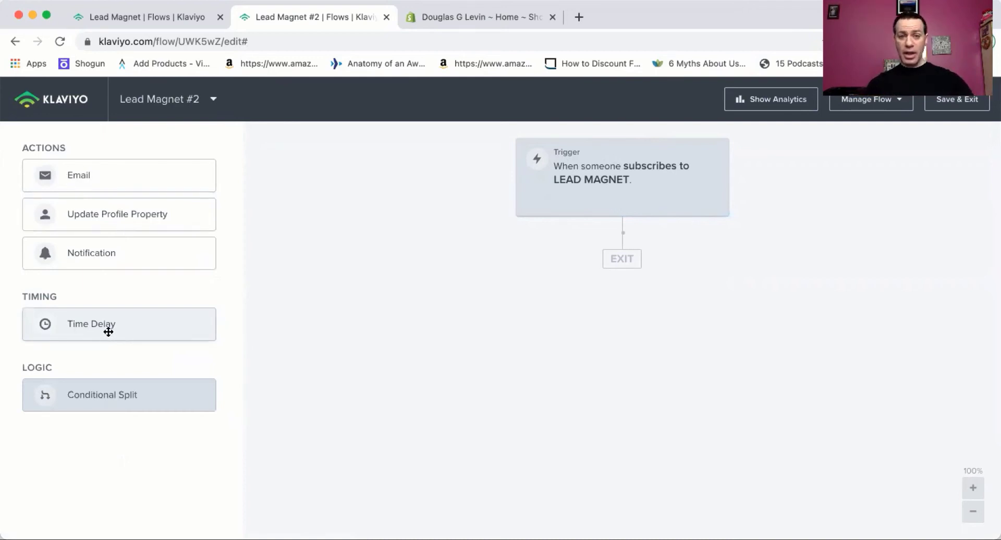
{"action": "left_click_drag", "start_coordinate": [109, 333], "coordinate": [128, 313]}
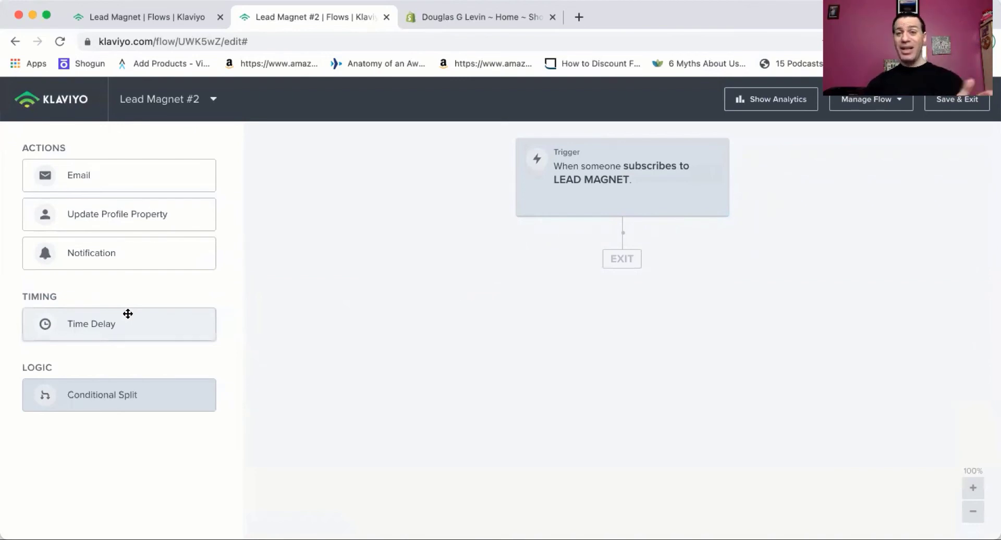
Step: Add an email directly below the flow's trigger and review its Smart Sending, UTM tracking and additional filter settings
{"action": "left_click_drag", "start_coordinate": [96, 177], "coordinate": [611, 280]}
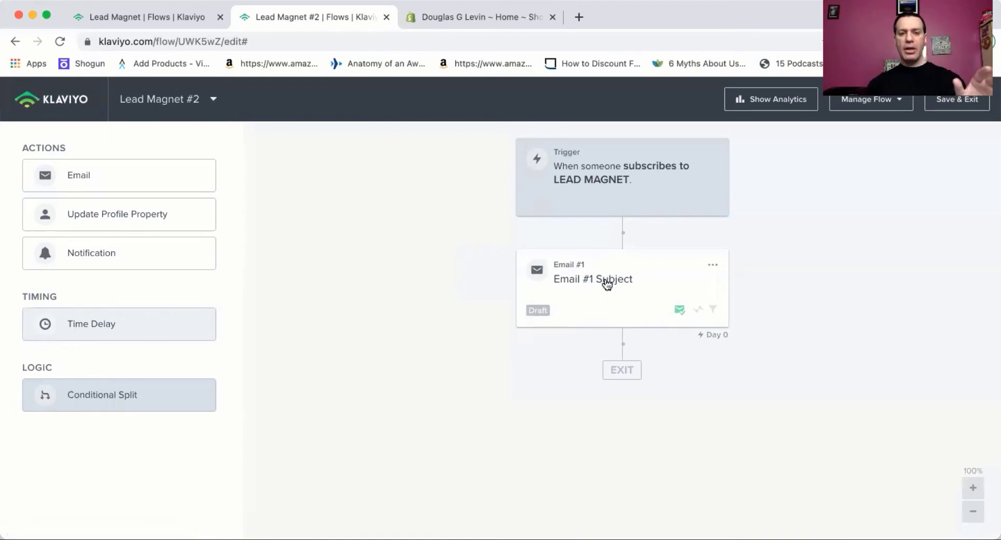
{"action": "left_click", "coordinate": [608, 281]}
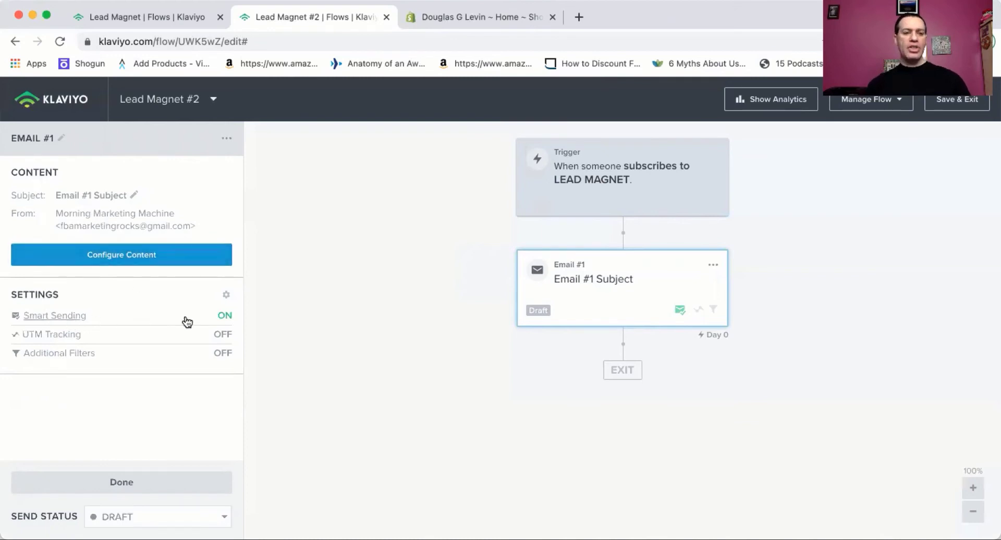
{"action": "left_click", "coordinate": [225, 319]}
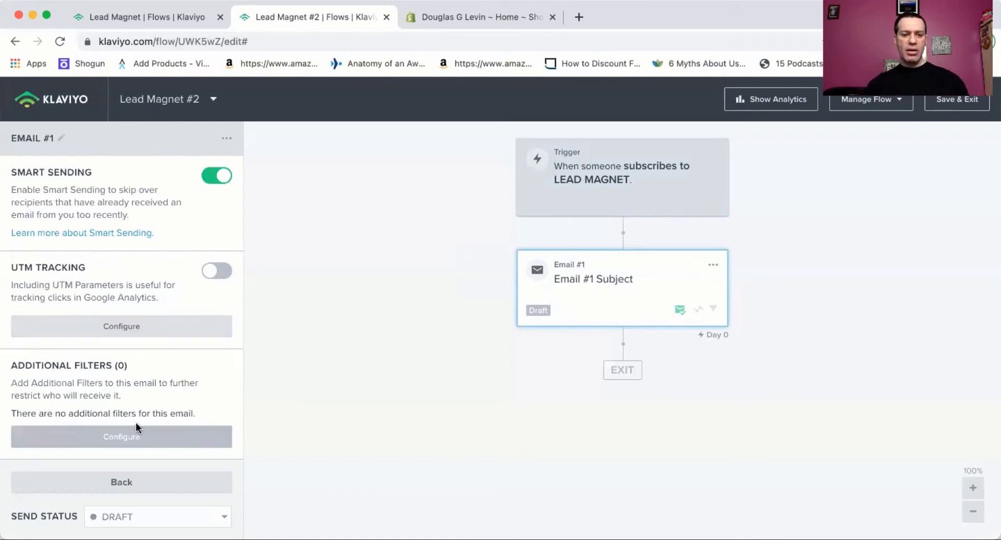
{"action": "left_click", "coordinate": [134, 481]}
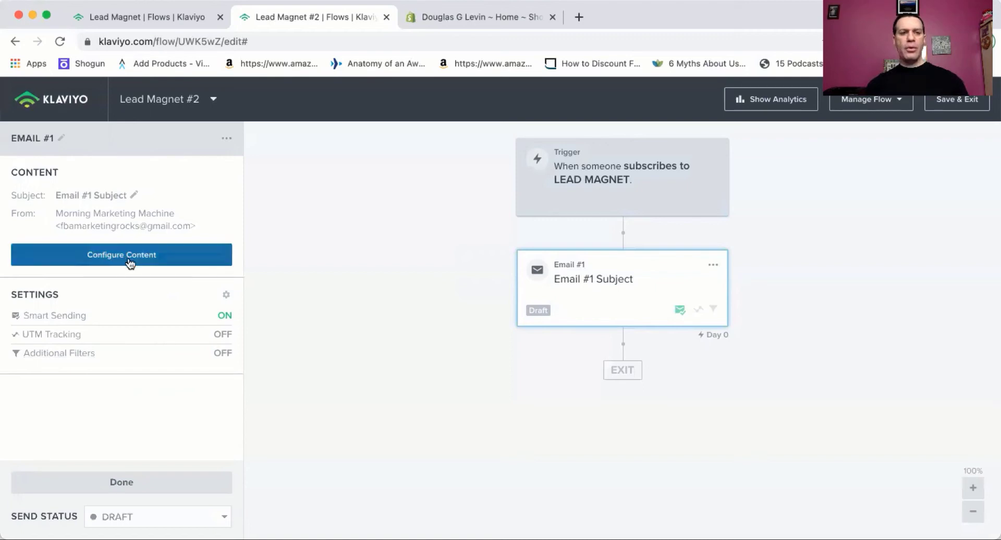
Step: Set the first email's subject to "Thank you for signing!"
{"action": "left_click", "coordinate": [122, 194]}
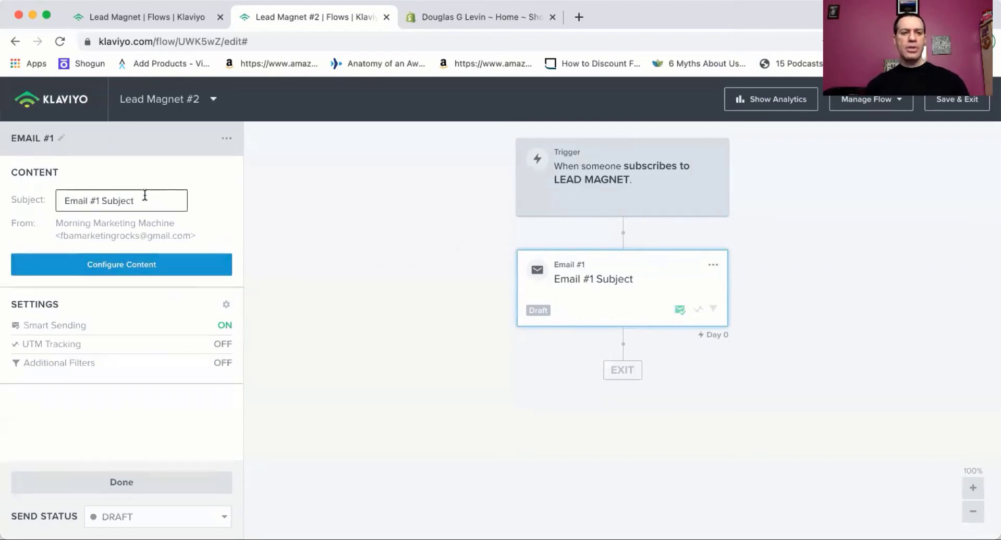
{"action": "triple_click", "coordinate": [142, 196]}
{"action": "type", "text": "Than"}
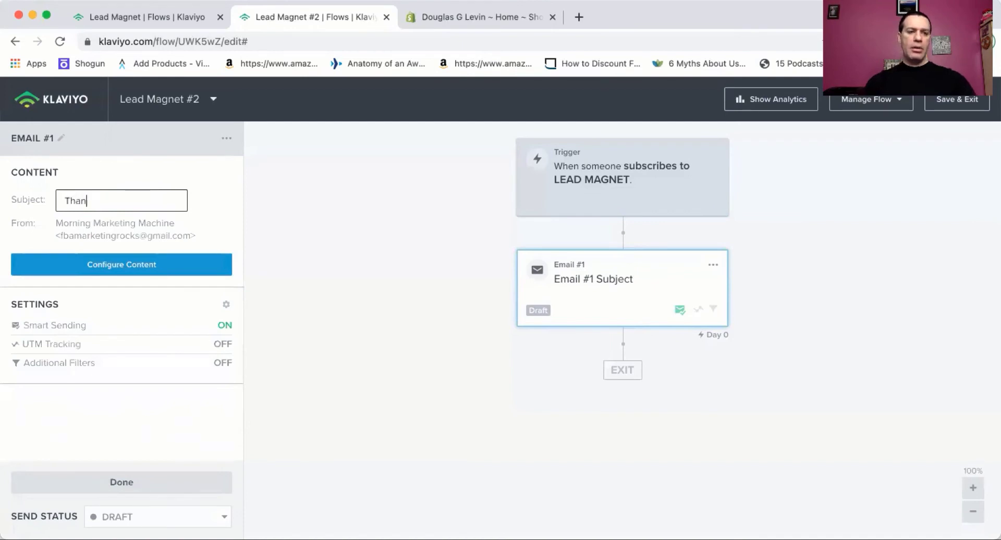
{"action": "type", "text": "k you for signing!"}
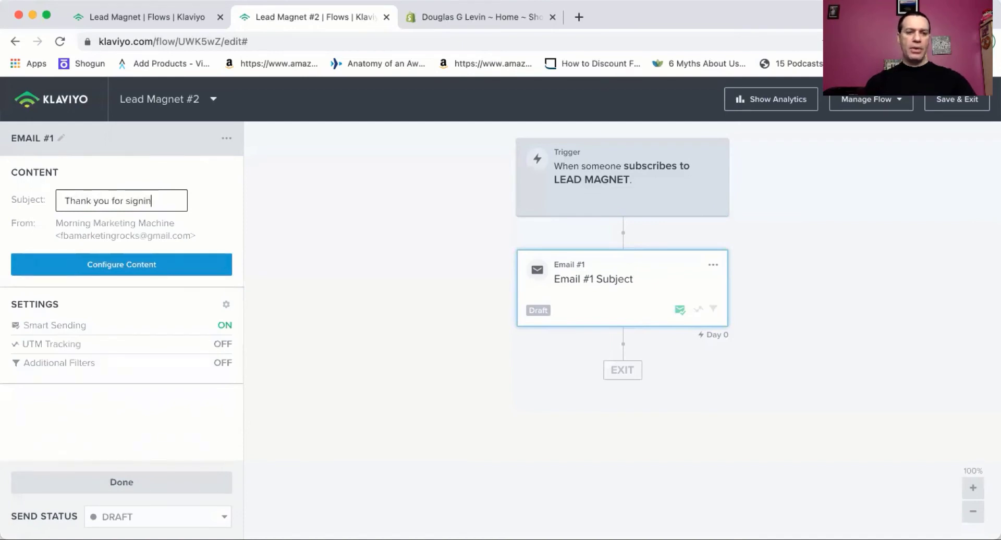
{"action": "left_click", "coordinate": [219, 194]}
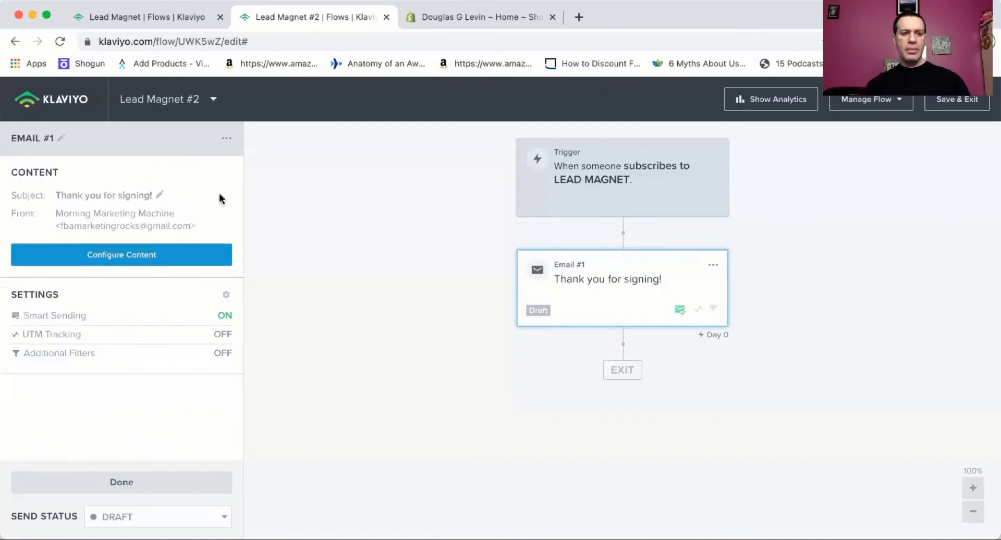
{"action": "left_click", "coordinate": [31, 137]}
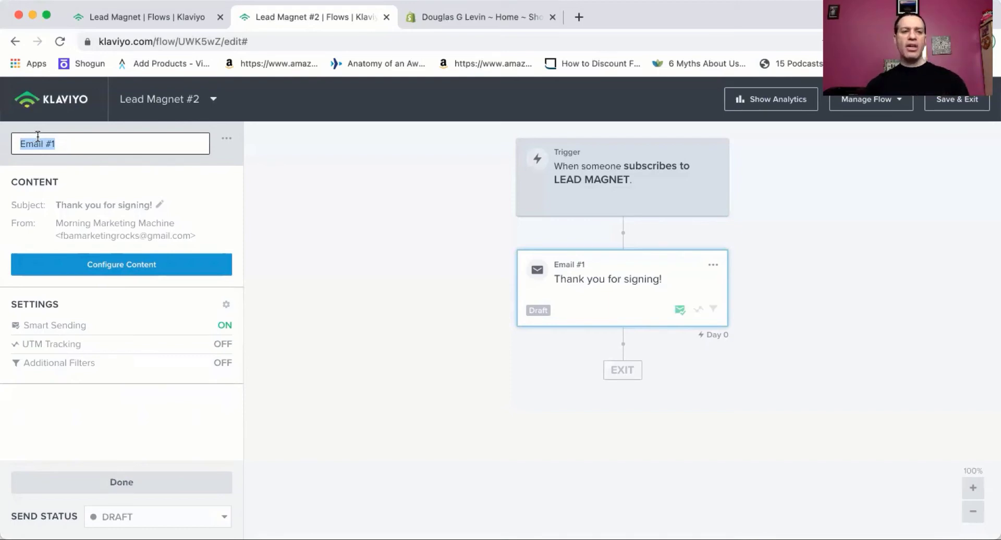
{"action": "left_click", "coordinate": [125, 175]}
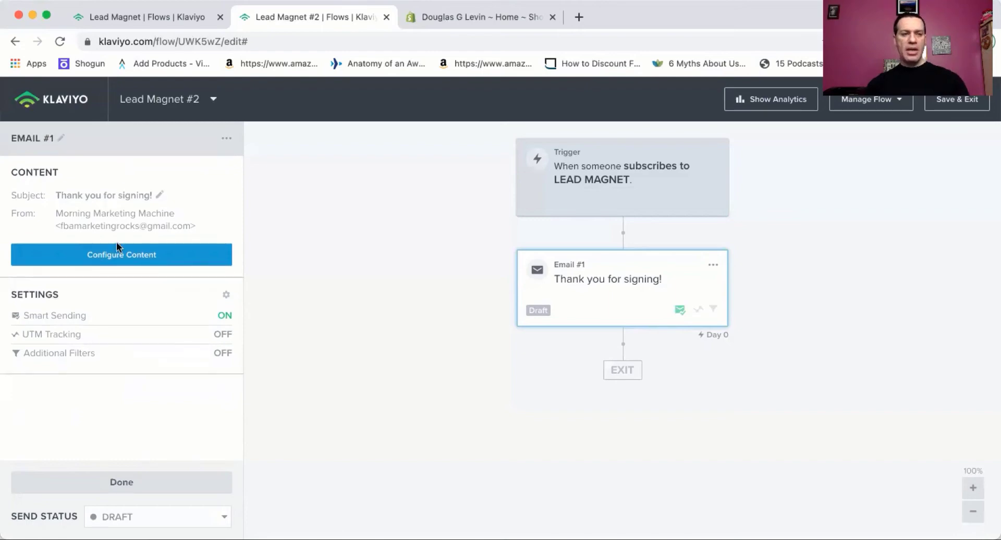
Step: Open the first email's content configuration and enter "j" as its preview text
{"action": "left_click", "coordinate": [118, 255]}
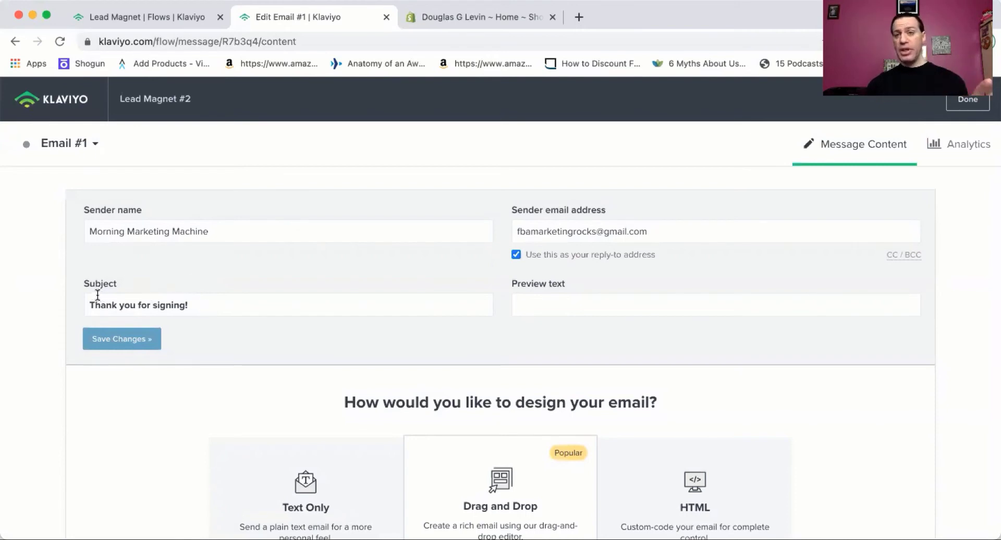
{"action": "triple_click", "coordinate": [141, 299]}
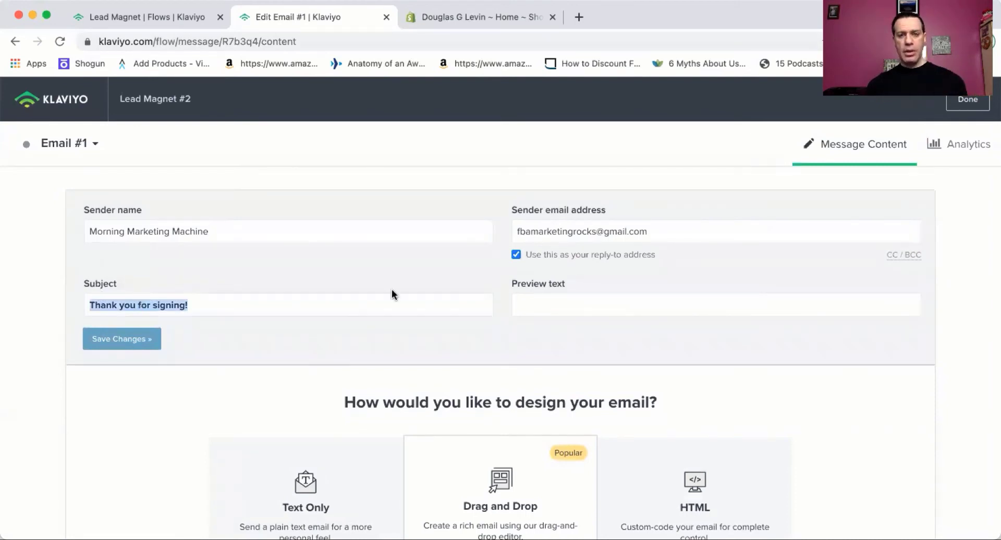
{"action": "left_click", "coordinate": [579, 308]}
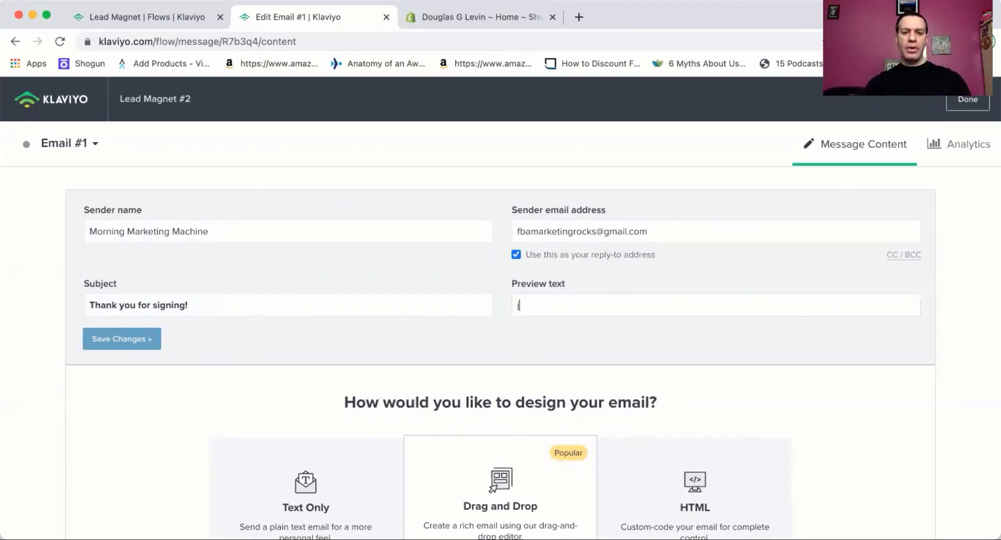
{"action": "type", "text": "jjss"}
{"action": "key", "text": "BackSpace"}
{"action": "key", "text": "BackSpace"}
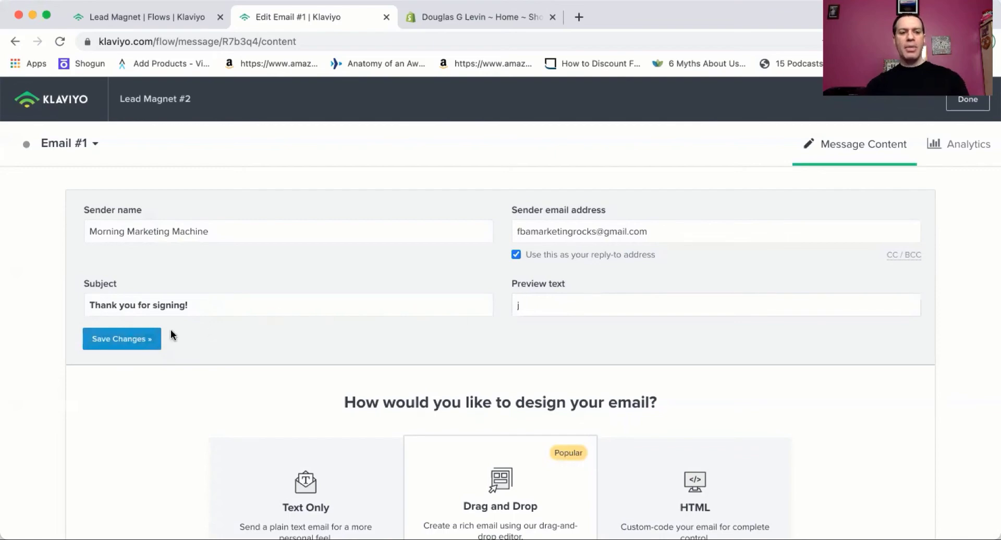
Step: Choose the drag-and-drop design for the email, browse the template library, and start from the themed "Vision and Blues" template
{"action": "scroll", "coordinate": [237, 340], "scroll_direction": "down", "scroll_amount": 3}
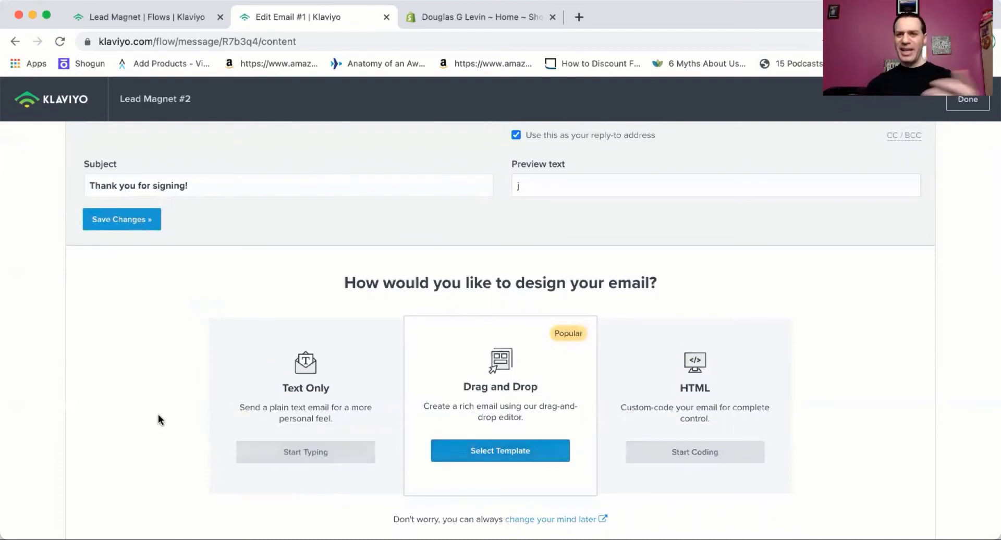
{"action": "scroll", "coordinate": [159, 420], "scroll_direction": "down", "scroll_amount": 1}
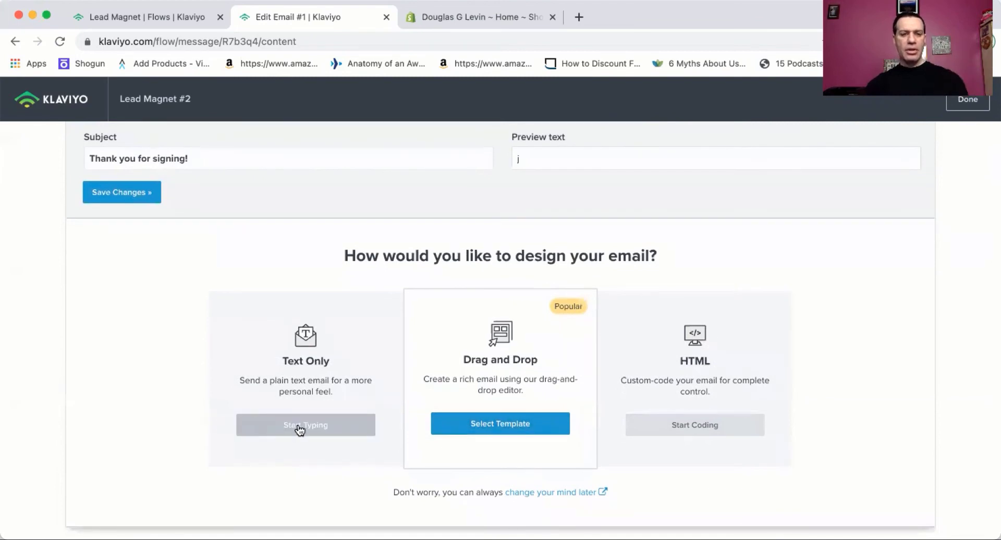
{"action": "left_click", "coordinate": [495, 425]}
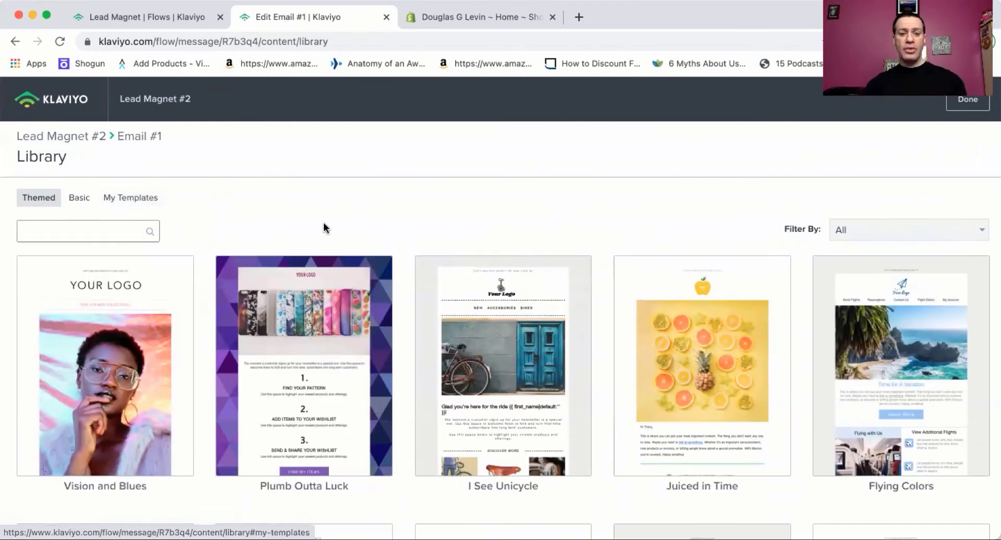
{"action": "scroll", "coordinate": [323, 224], "scroll_direction": "down", "scroll_amount": 15}
{"action": "scroll", "coordinate": [326, 228], "scroll_direction": "up", "scroll_amount": 15}
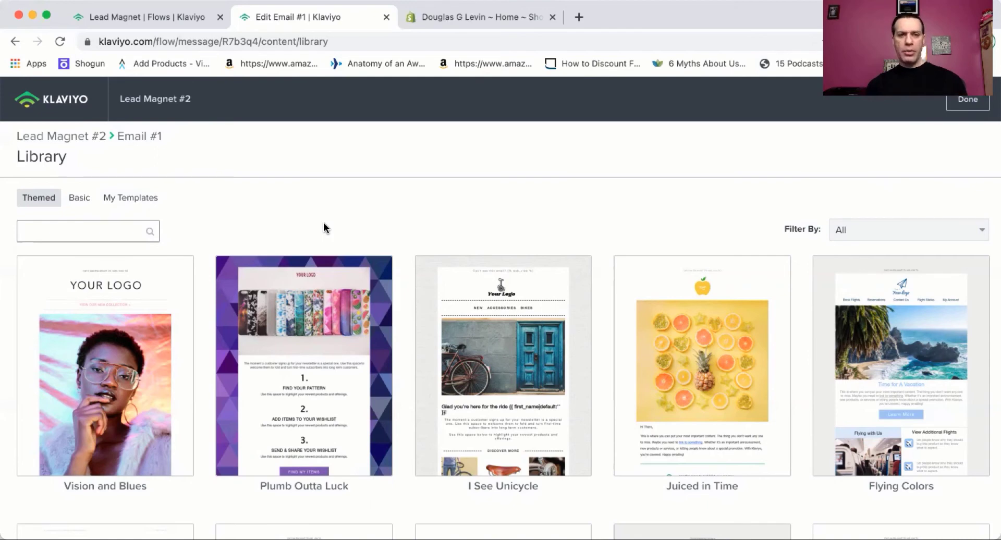
{"action": "left_click", "coordinate": [130, 200]}
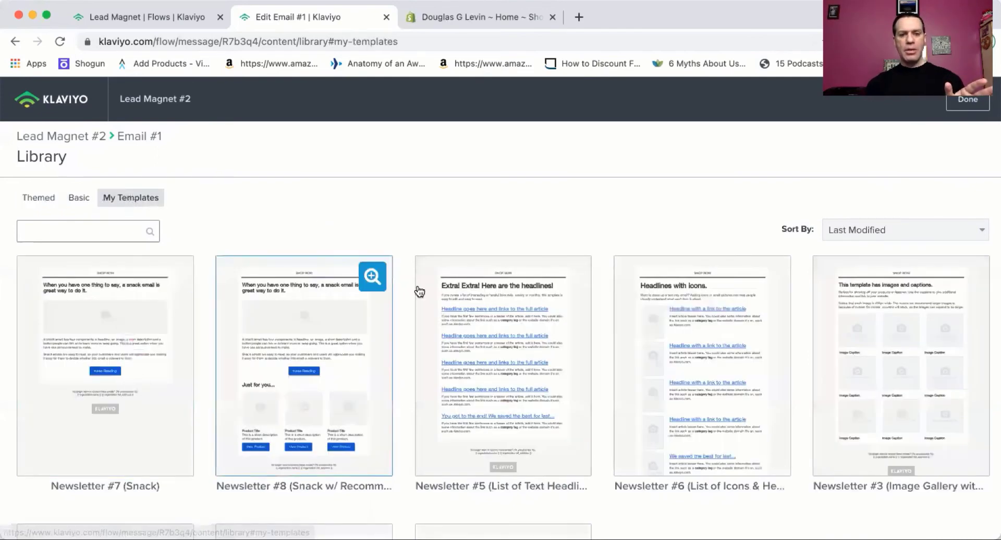
{"action": "left_click", "coordinate": [38, 200]}
{"action": "left_click", "coordinate": [105, 304]}
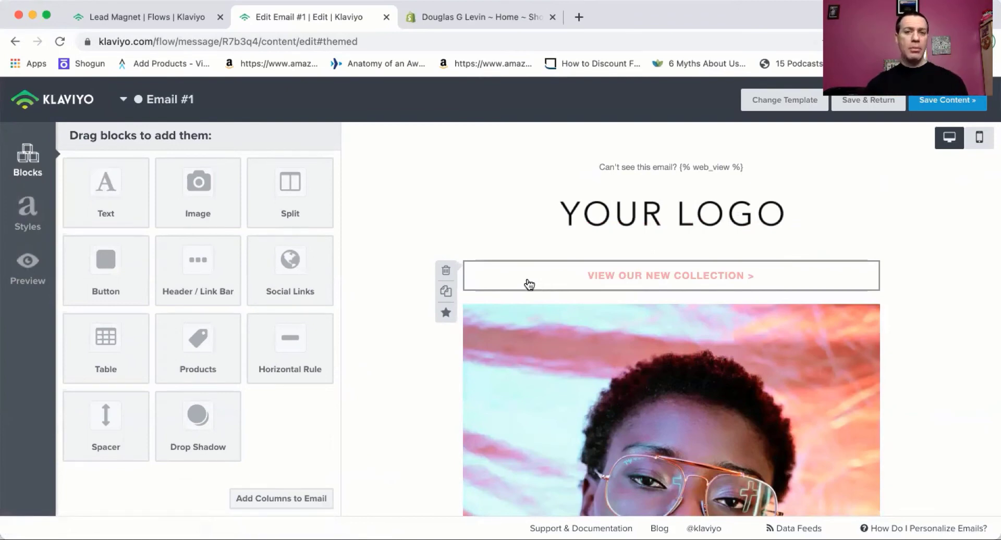
Step: Insert an empty image block above the YOUR LOGO image and delete the YOUR LOGO block
{"action": "left_click", "coordinate": [681, 219]}
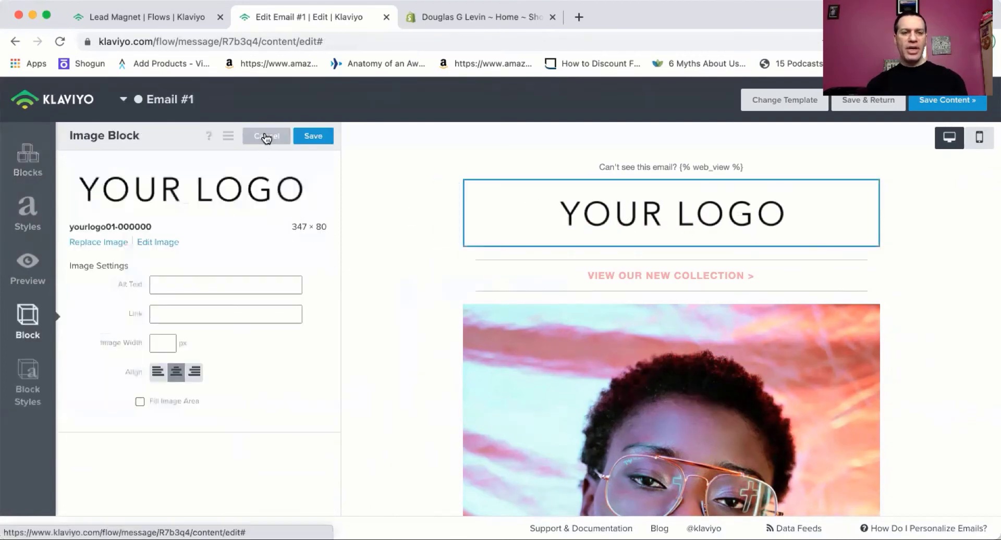
{"action": "left_click", "coordinate": [266, 136]}
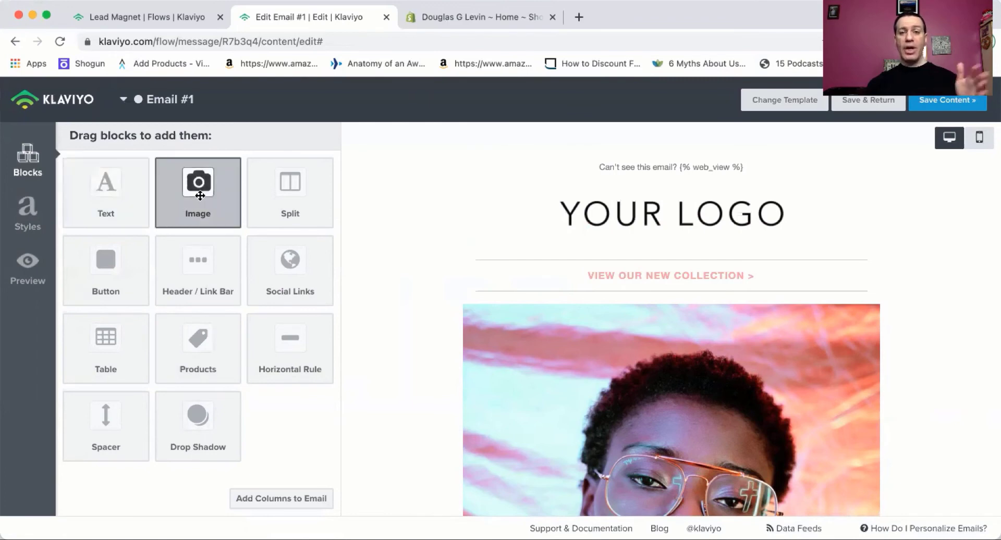
{"action": "left_click_drag", "start_coordinate": [200, 195], "coordinate": [682, 208]}
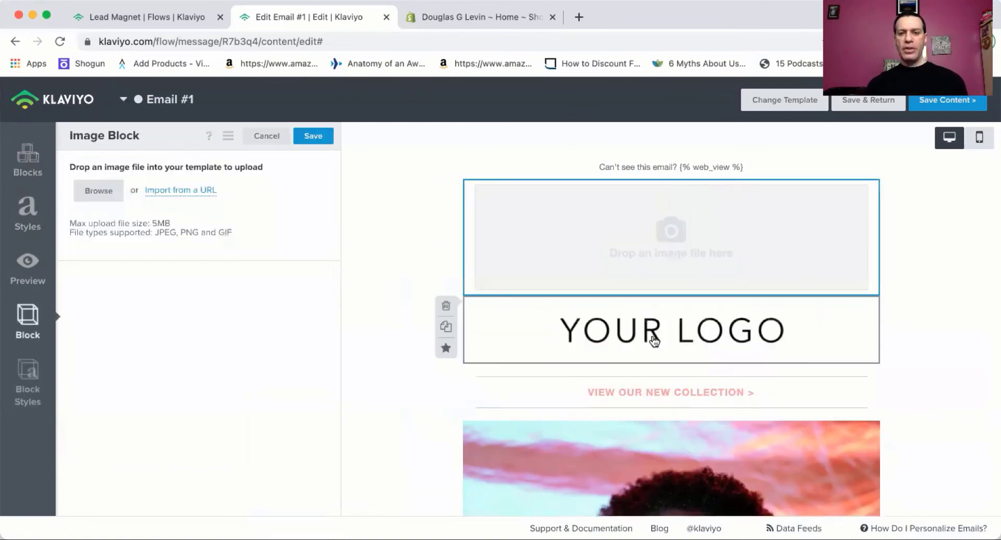
{"action": "left_click", "coordinate": [641, 327]}
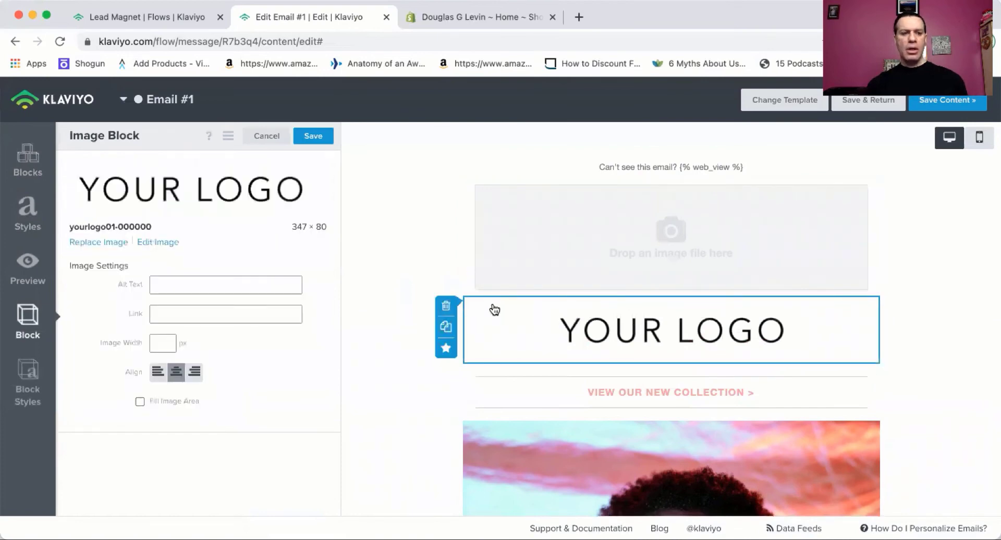
{"action": "left_click", "coordinate": [444, 305]}
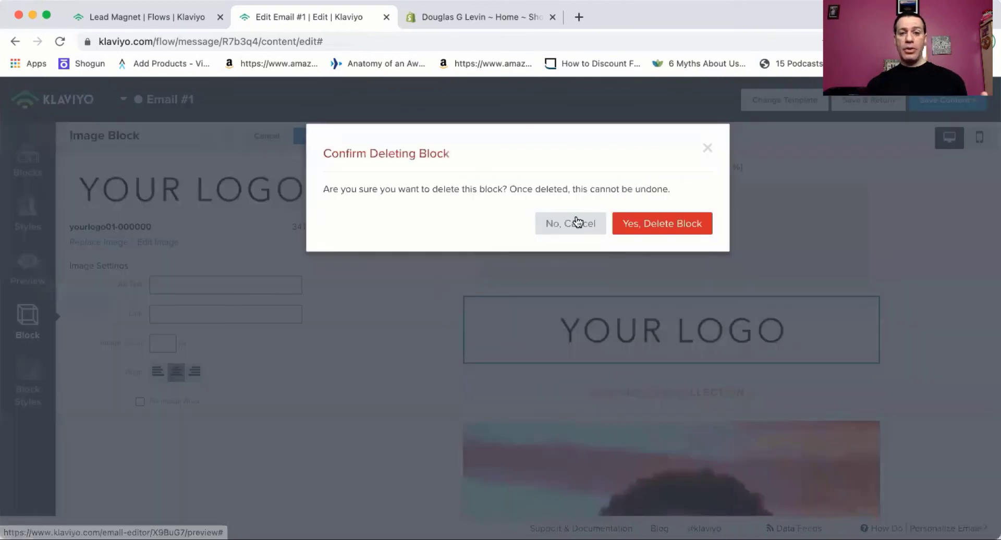
{"action": "left_click", "coordinate": [650, 227]}
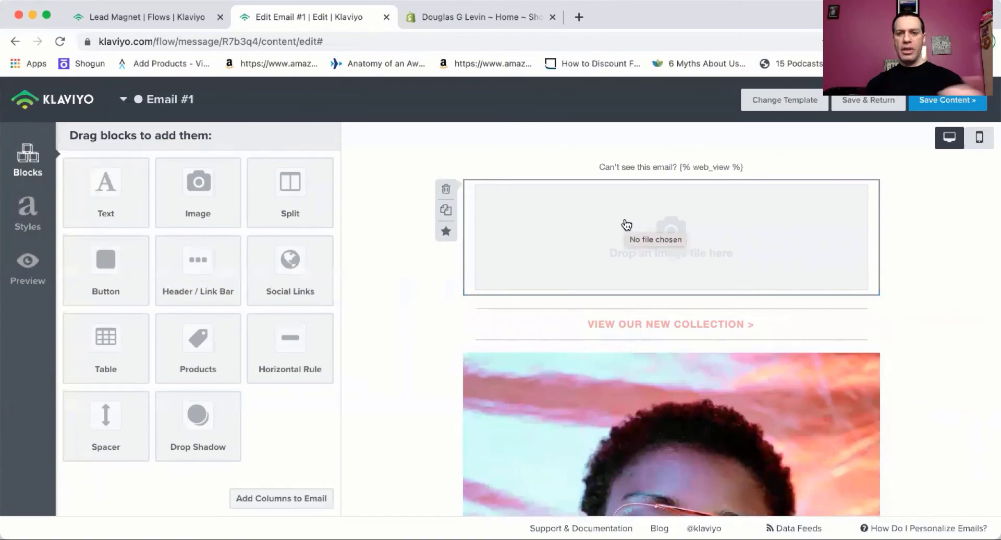
Step: Review the image upload and import options for the empty image block and leave without choosing a file
{"action": "left_click", "coordinate": [685, 262]}
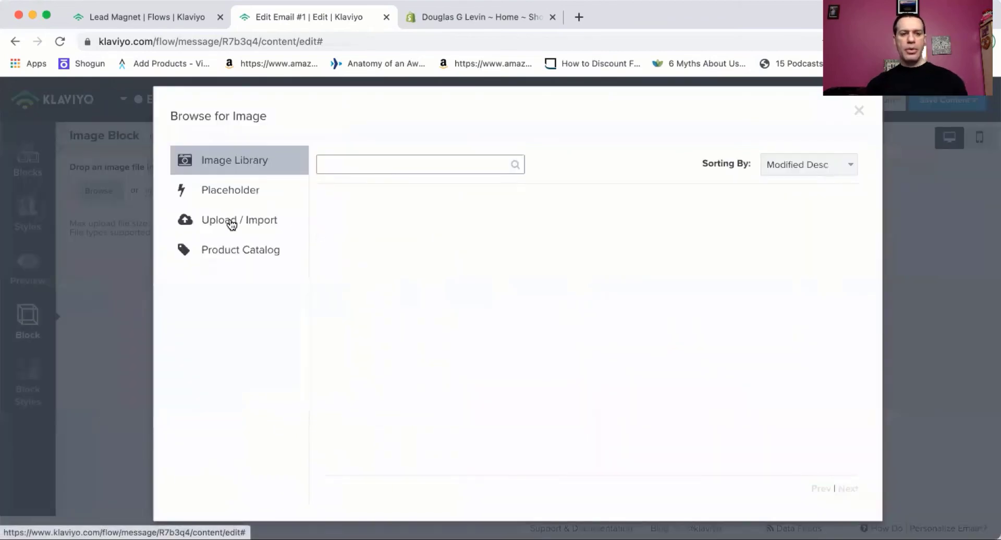
{"action": "left_click", "coordinate": [266, 223]}
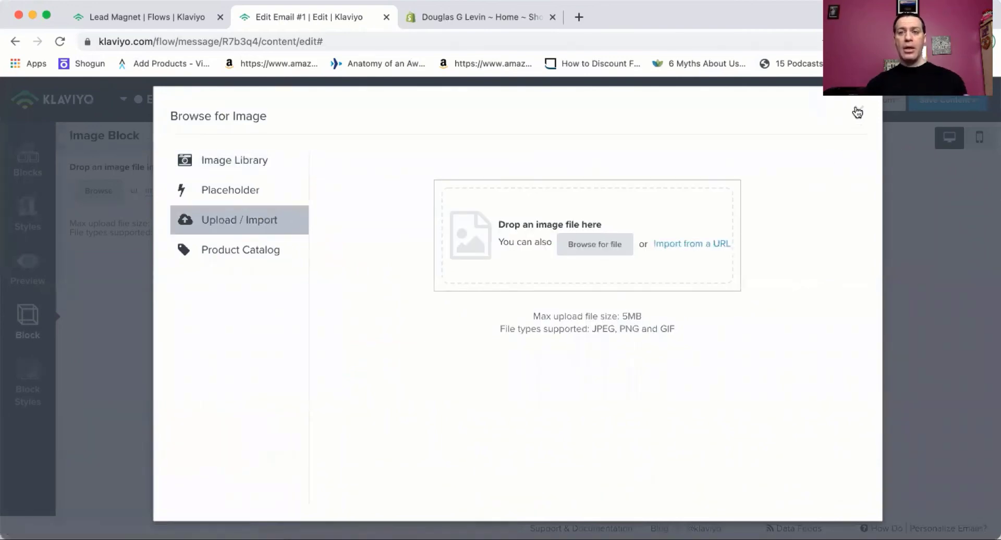
{"action": "left_click", "coordinate": [859, 110]}
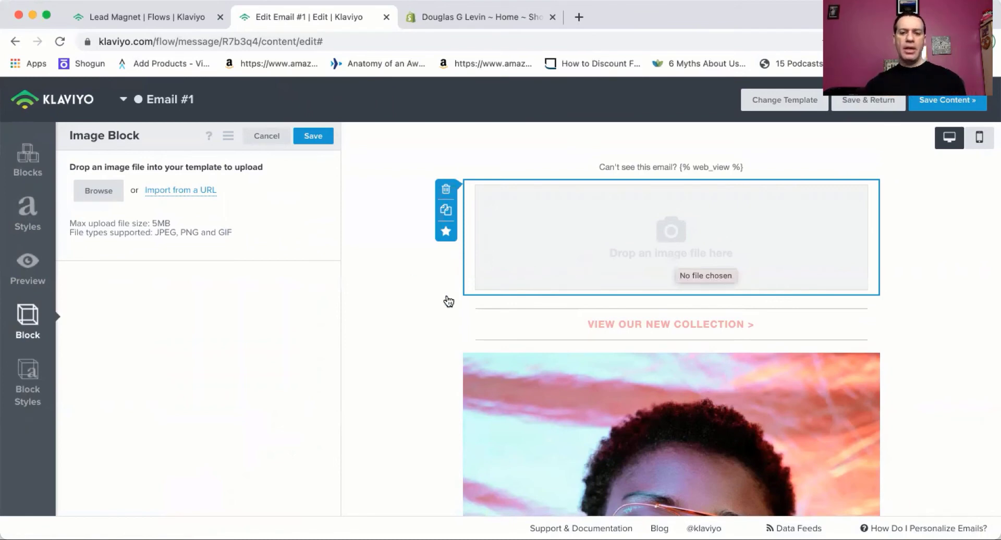
{"action": "scroll", "coordinate": [445, 299], "scroll_direction": "down", "scroll_amount": 3}
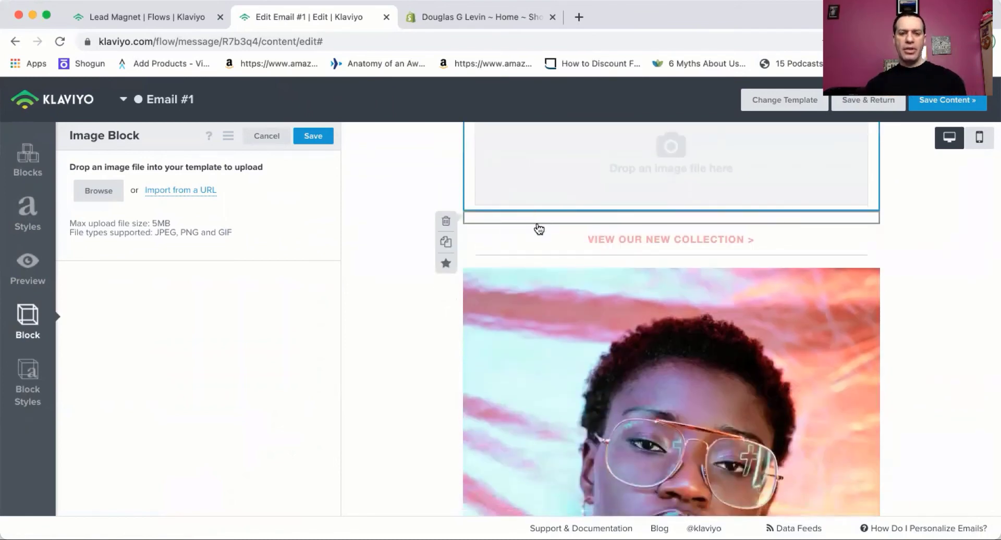
{"action": "left_click", "coordinate": [278, 136]}
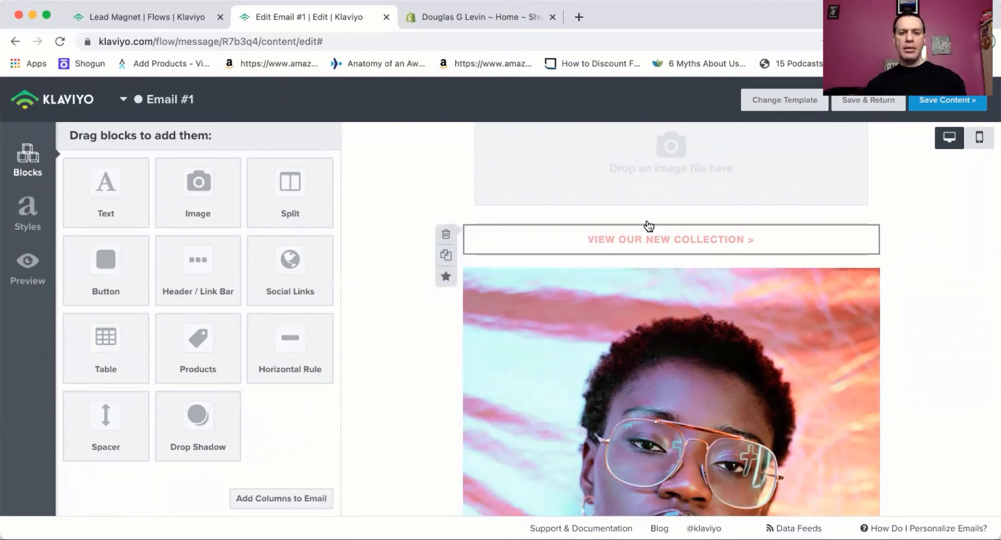
Step: Try the text colour #503B3B on the VIEW OUR NEW COLLECTION button and discard the change
{"action": "left_click", "coordinate": [666, 241]}
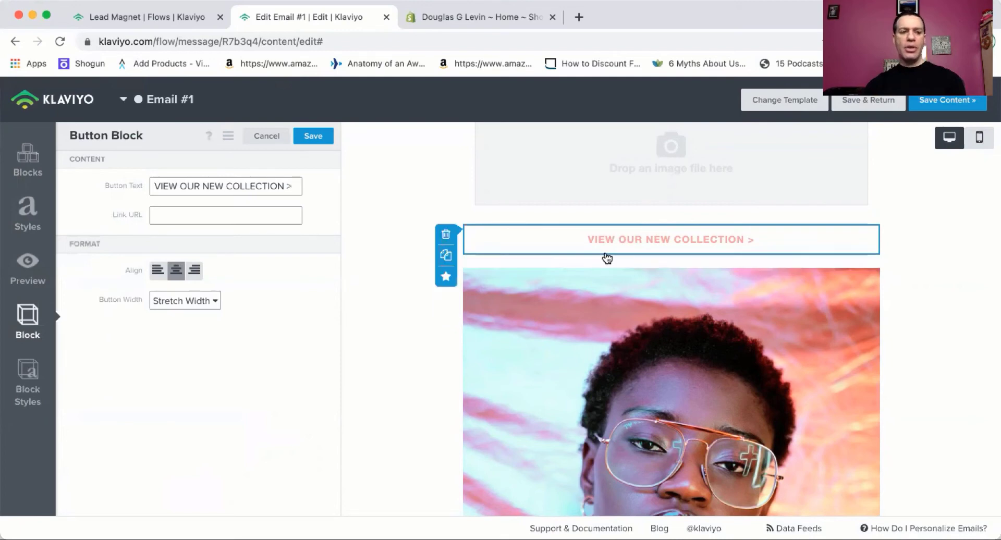
{"action": "left_click", "coordinate": [26, 384]}
{"action": "scroll", "coordinate": [100, 306], "scroll_direction": "down", "scroll_amount": 3}
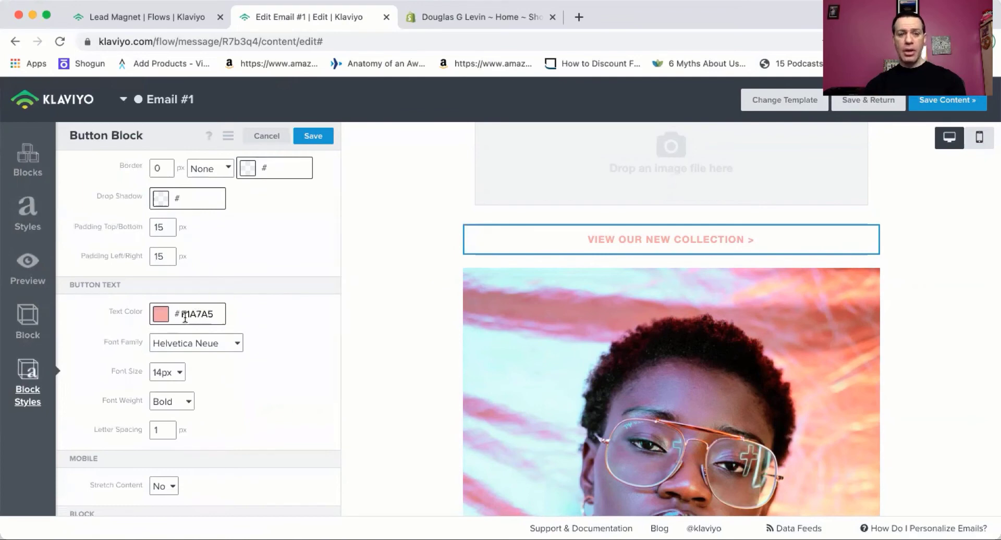
{"action": "left_click", "coordinate": [190, 313]}
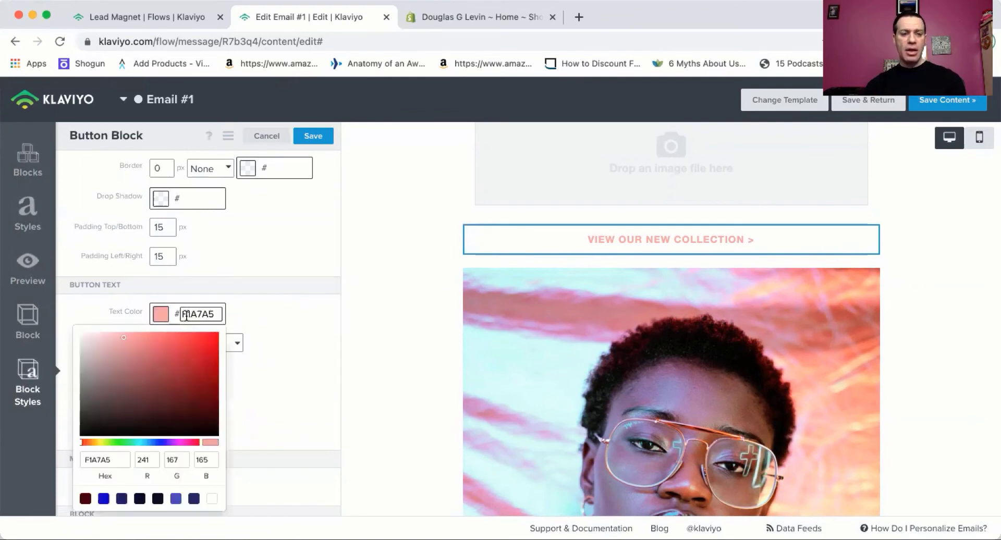
{"action": "left_click", "coordinate": [154, 370]}
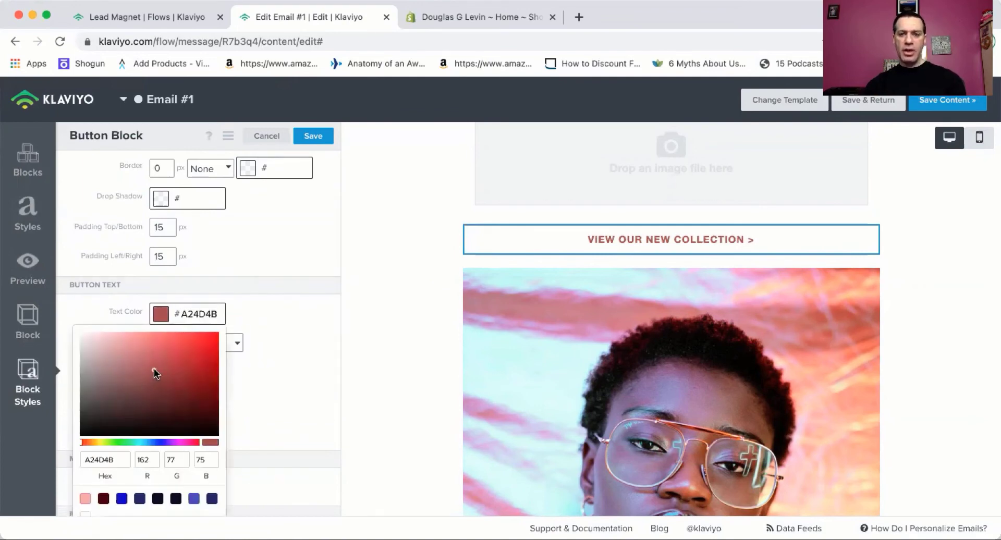
{"action": "left_click", "coordinate": [117, 403]}
{"action": "double_click", "coordinate": [113, 459]}
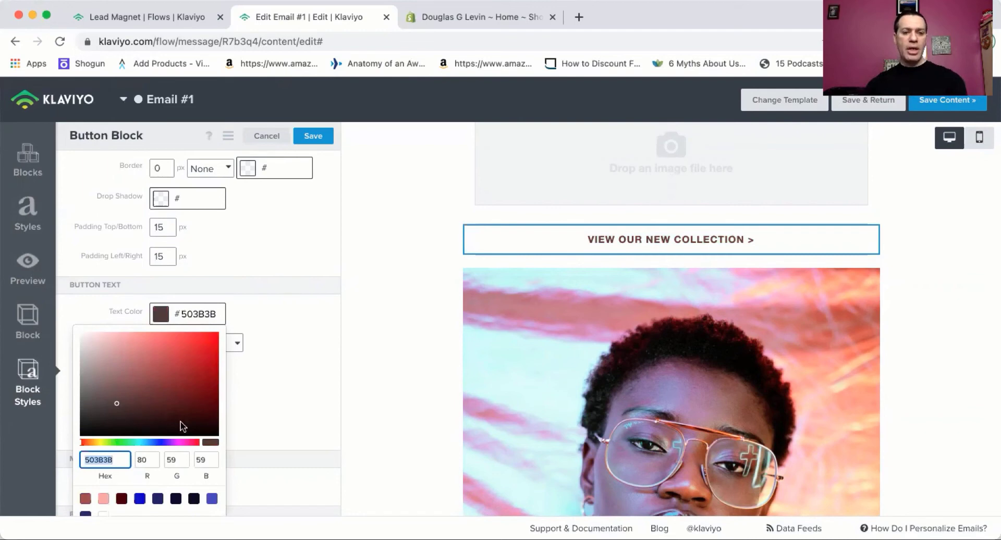
{"action": "double_click", "coordinate": [199, 314]}
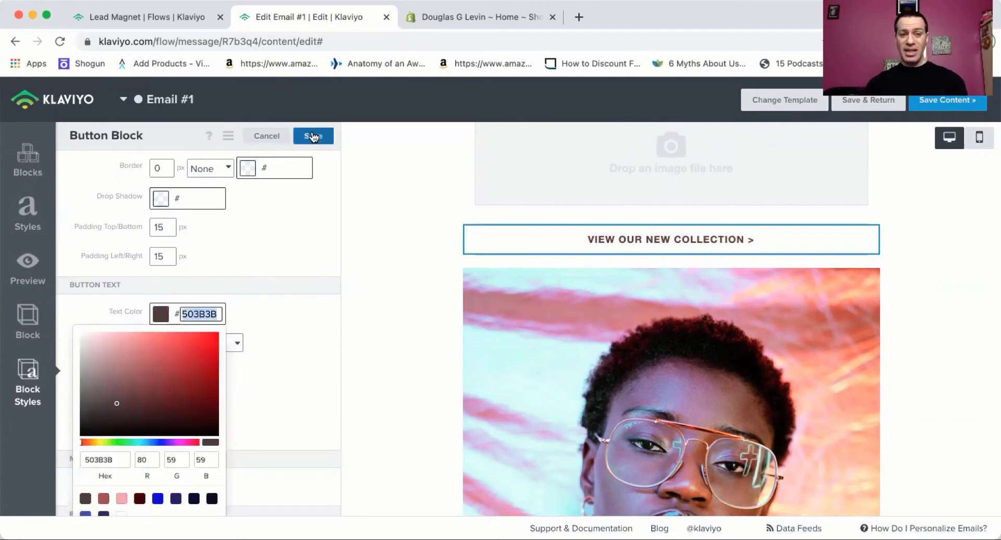
{"action": "left_click", "coordinate": [265, 135]}
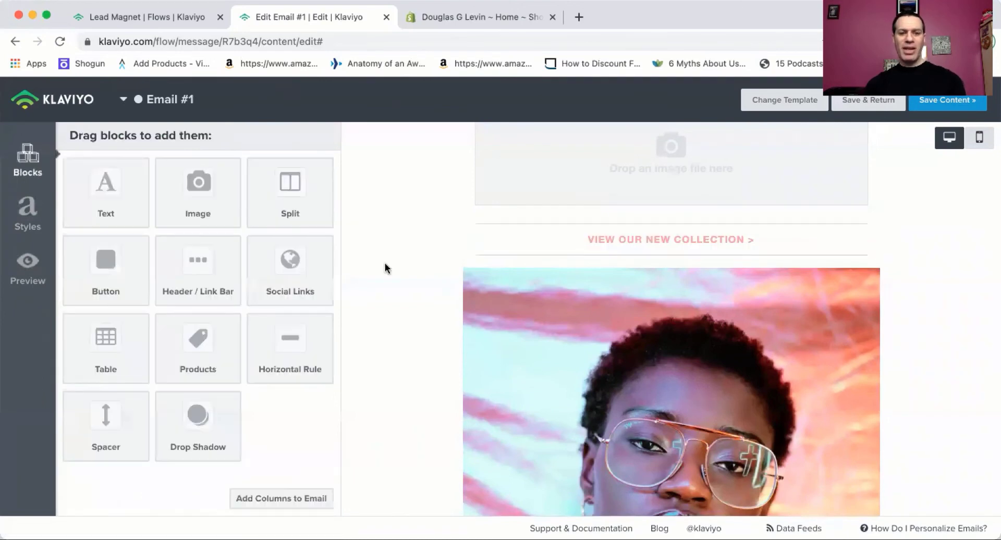
Step: Review the formatting and text colour options for the body paragraph under "Introducing Our Newest Collection."
{"action": "scroll", "coordinate": [418, 276], "scroll_direction": "down", "scroll_amount": 5}
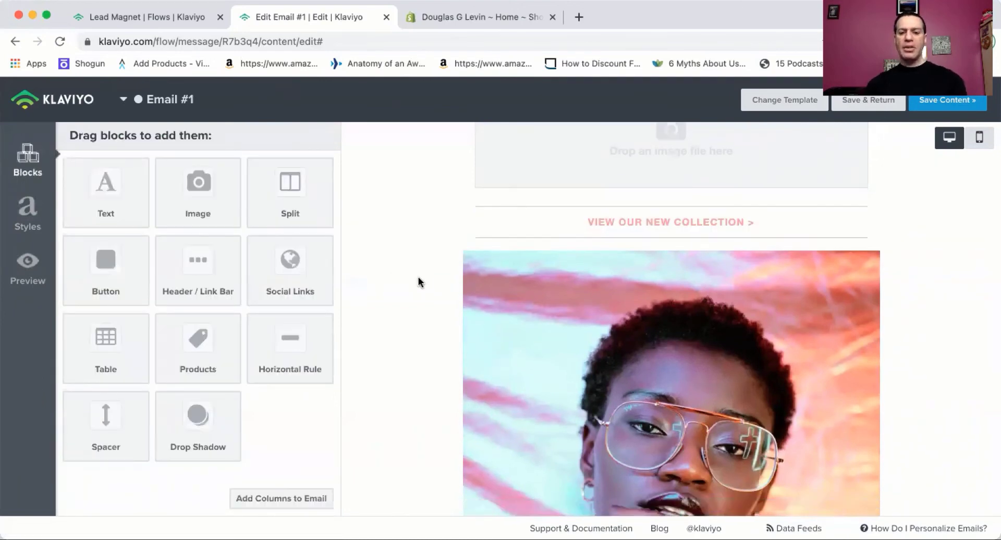
{"action": "scroll", "coordinate": [598, 286], "scroll_direction": "down", "scroll_amount": 8}
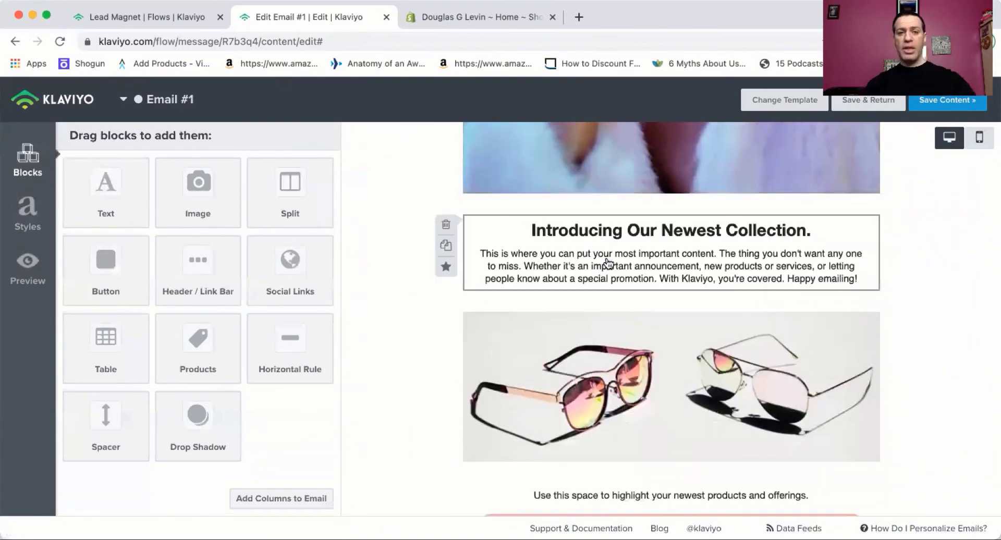
{"action": "left_click", "coordinate": [607, 264]}
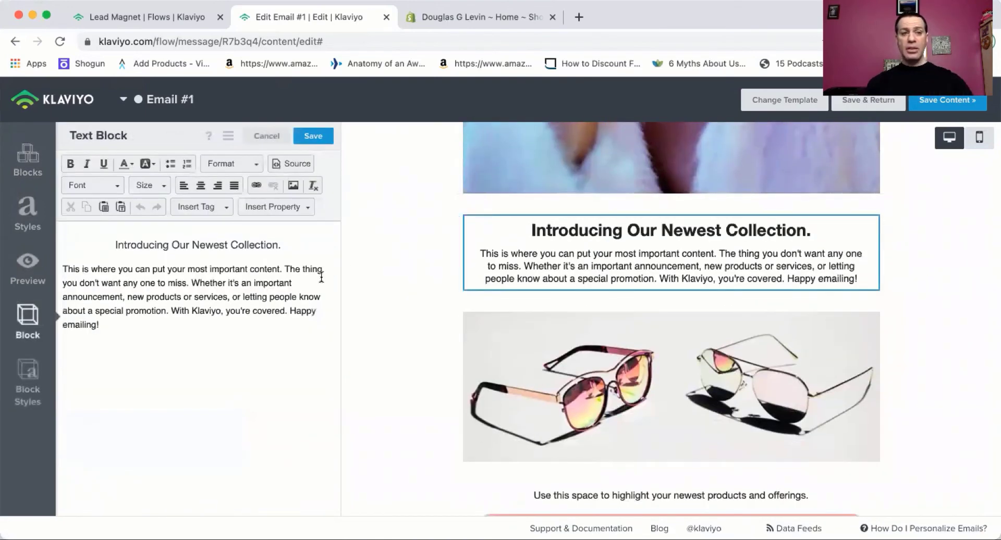
{"action": "triple_click", "coordinate": [159, 272]}
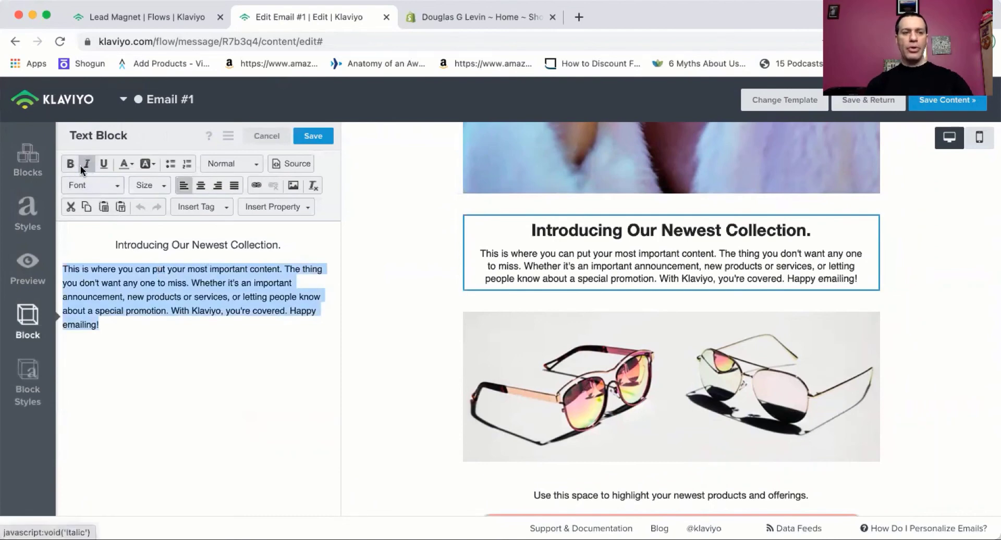
{"action": "left_click", "coordinate": [123, 164]}
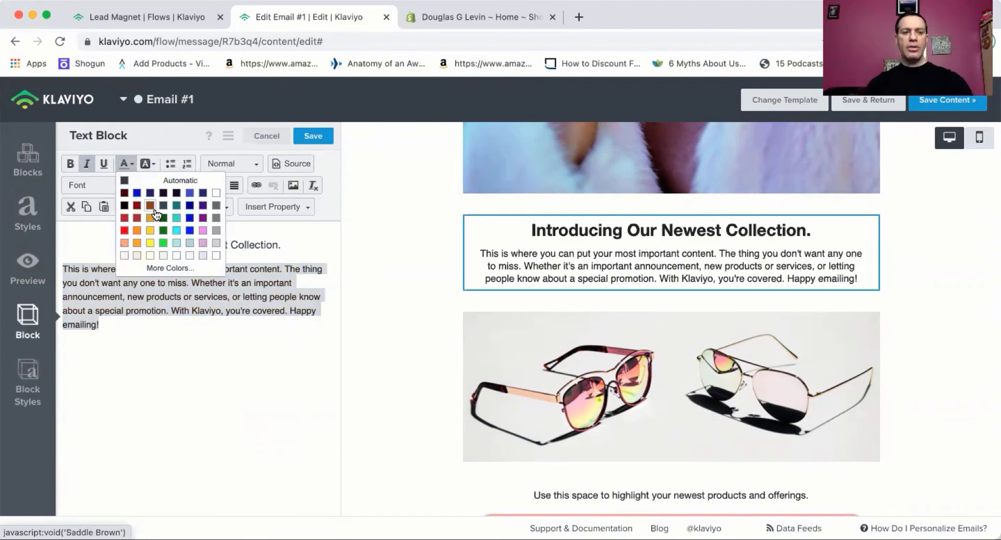
{"action": "left_click", "coordinate": [191, 313]}
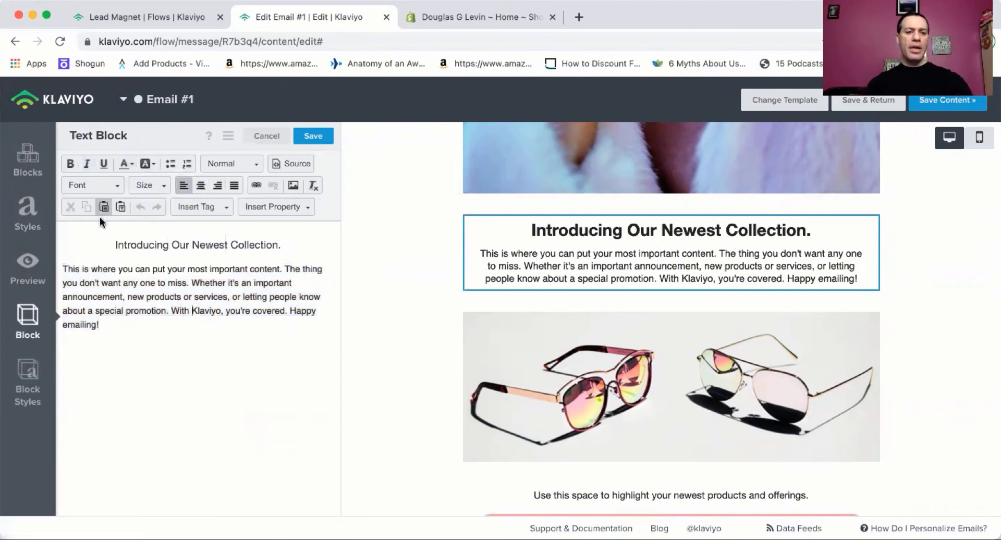
{"action": "triple_click", "coordinate": [113, 276]}
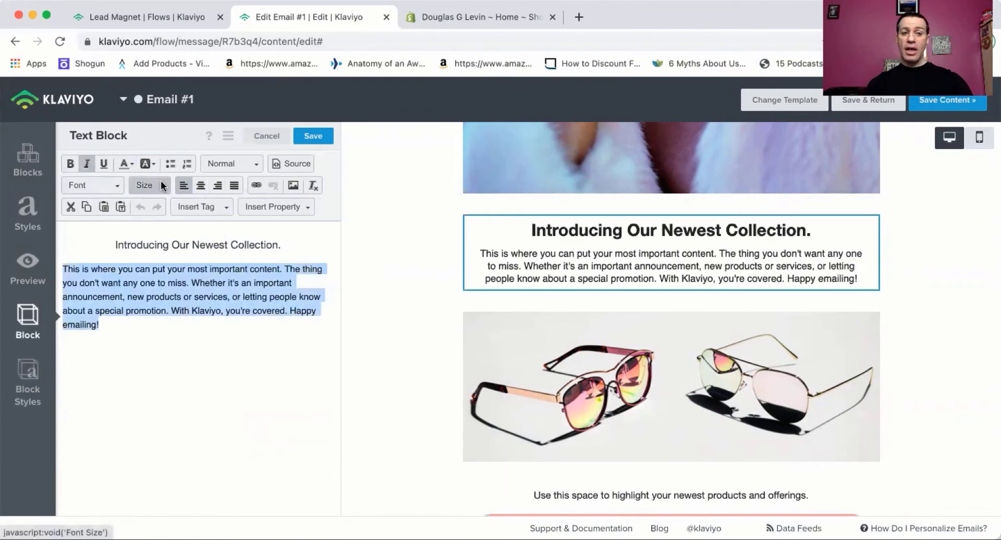
{"action": "left_click", "coordinate": [225, 297]}
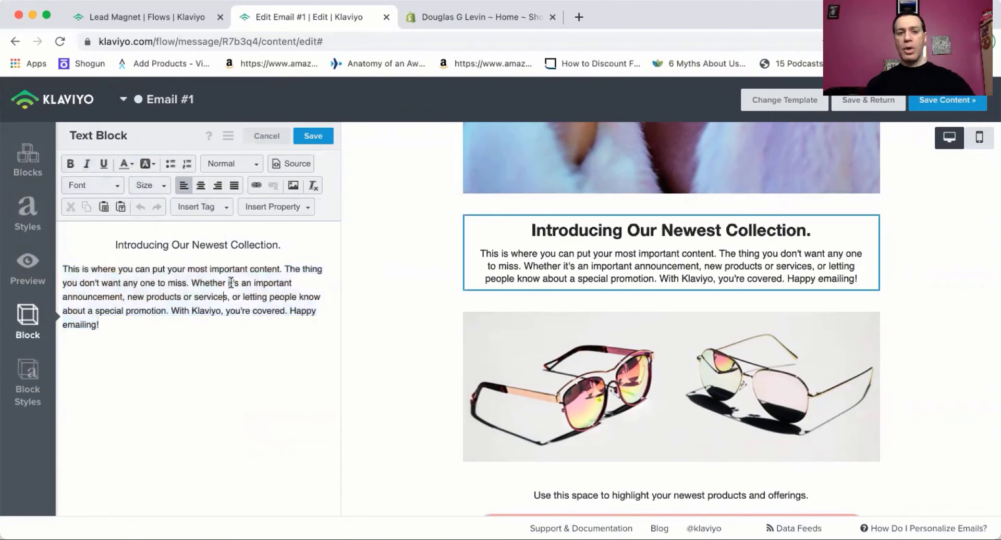
Step: Check which profile properties can be inserted into the text block and leave it without changes
{"action": "left_click", "coordinate": [269, 207]}
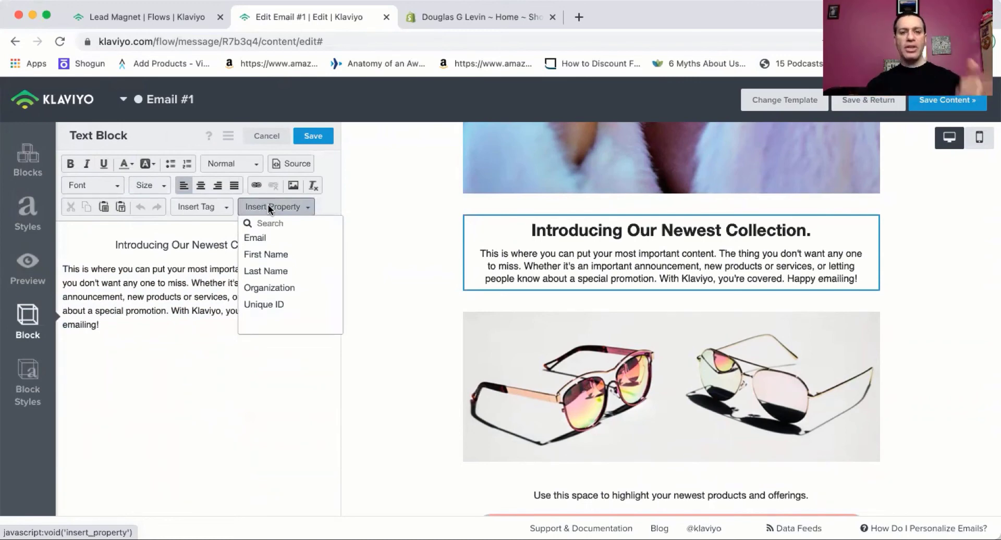
{"action": "left_click", "coordinate": [263, 206]}
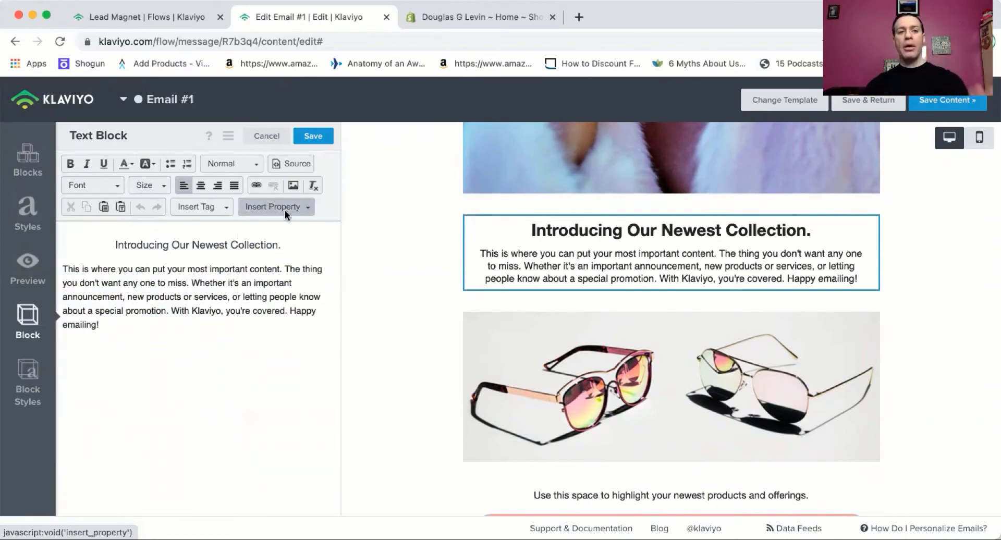
{"action": "left_click", "coordinate": [267, 137]}
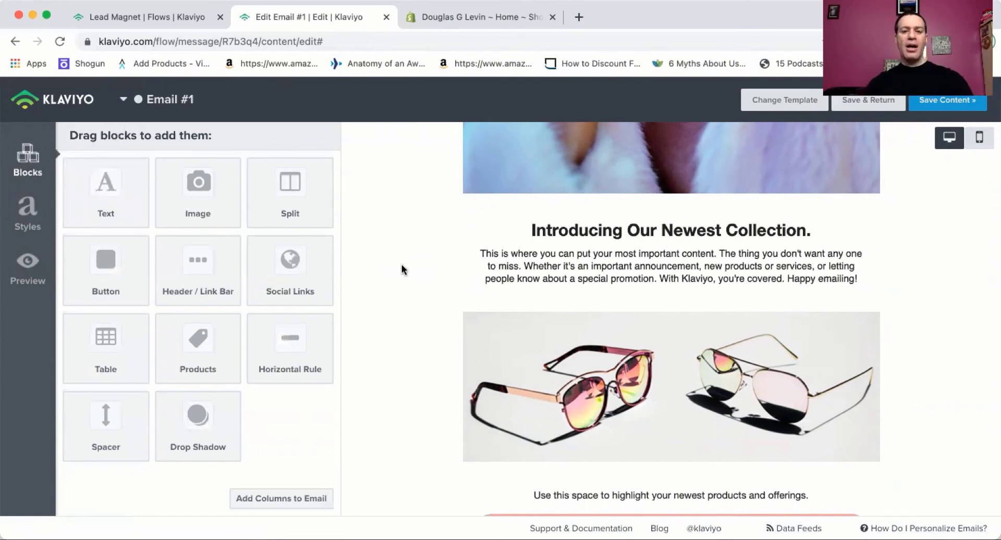
Step: Preview the email directly in Klaviyo, look through its content, and close the preview
{"action": "scroll", "coordinate": [418, 304], "scroll_direction": "down", "scroll_amount": 3}
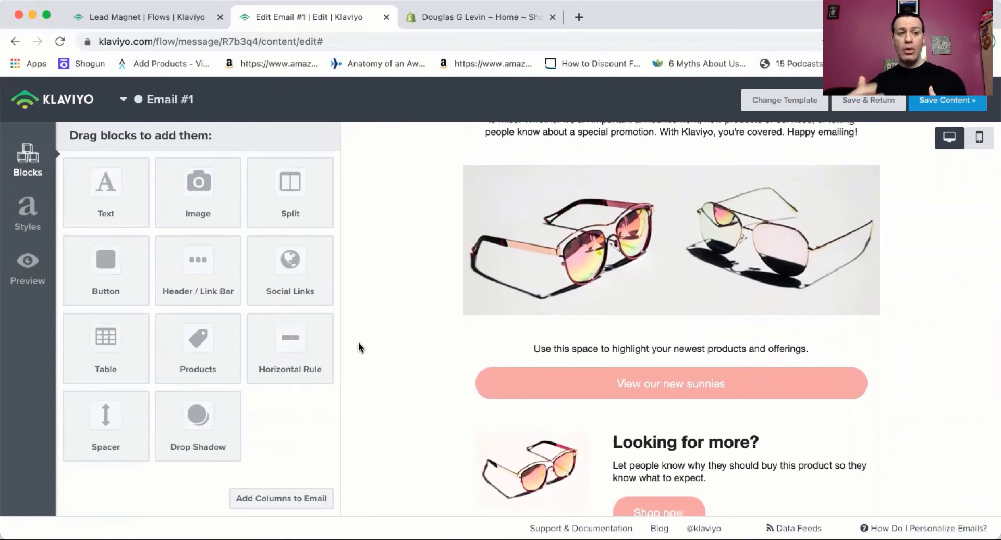
{"action": "scroll", "coordinate": [374, 339], "scroll_direction": "up", "scroll_amount": 8}
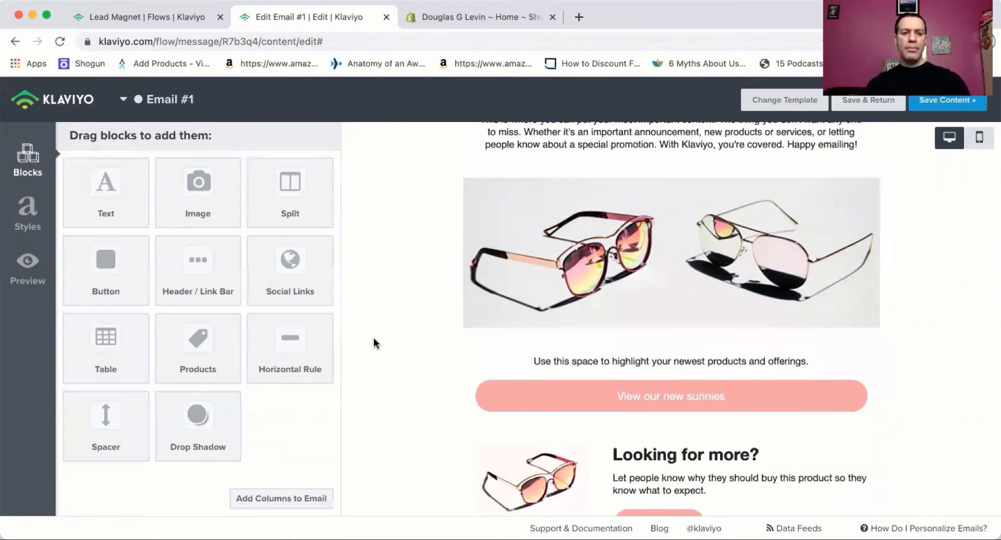
{"action": "left_click", "coordinate": [25, 263]}
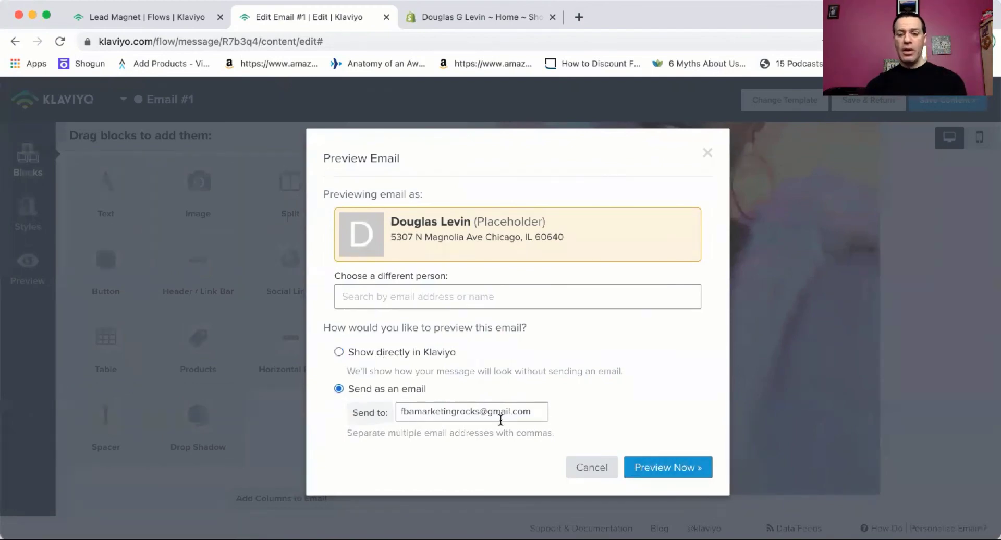
{"action": "left_click", "coordinate": [339, 353]}
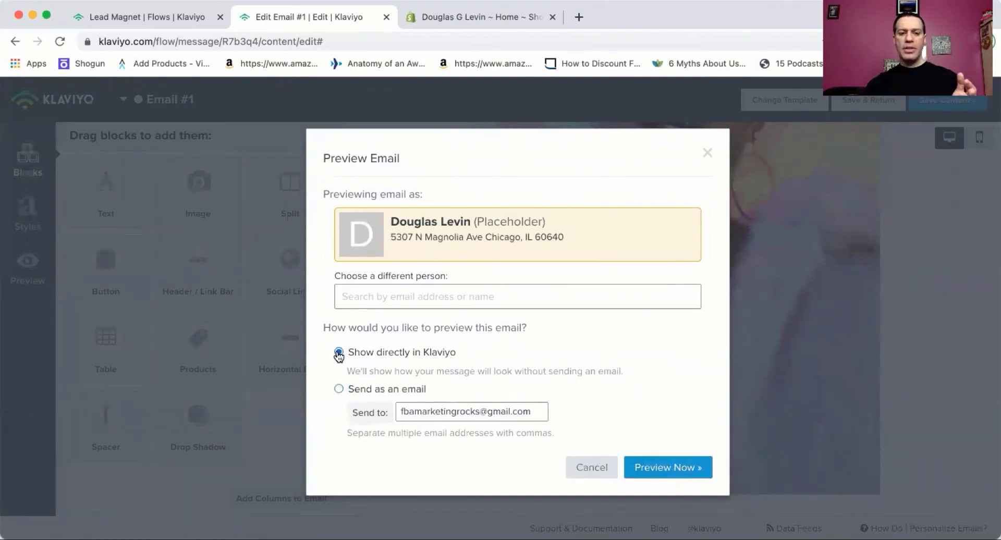
{"action": "left_click", "coordinate": [657, 468]}
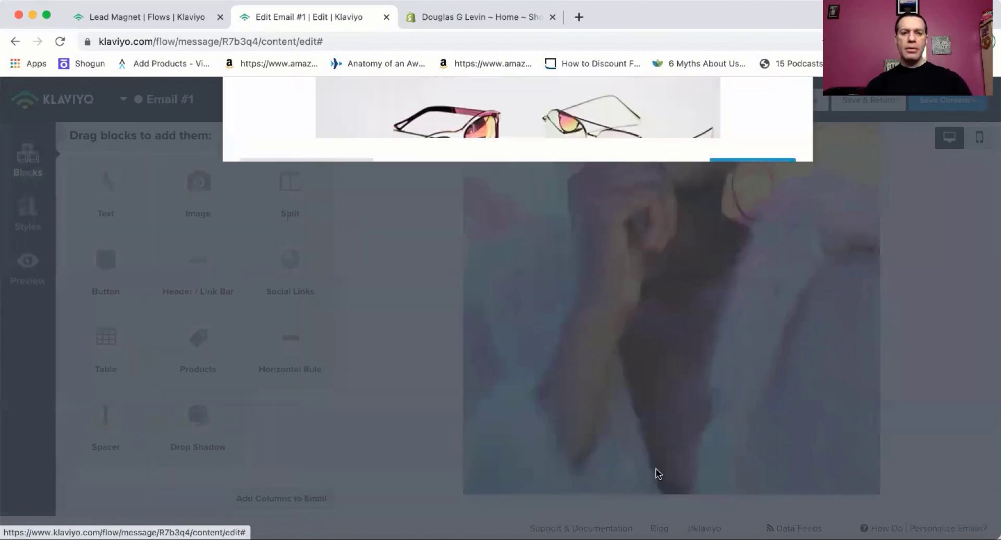
{"action": "scroll", "coordinate": [576, 320], "scroll_direction": "down", "scroll_amount": 10}
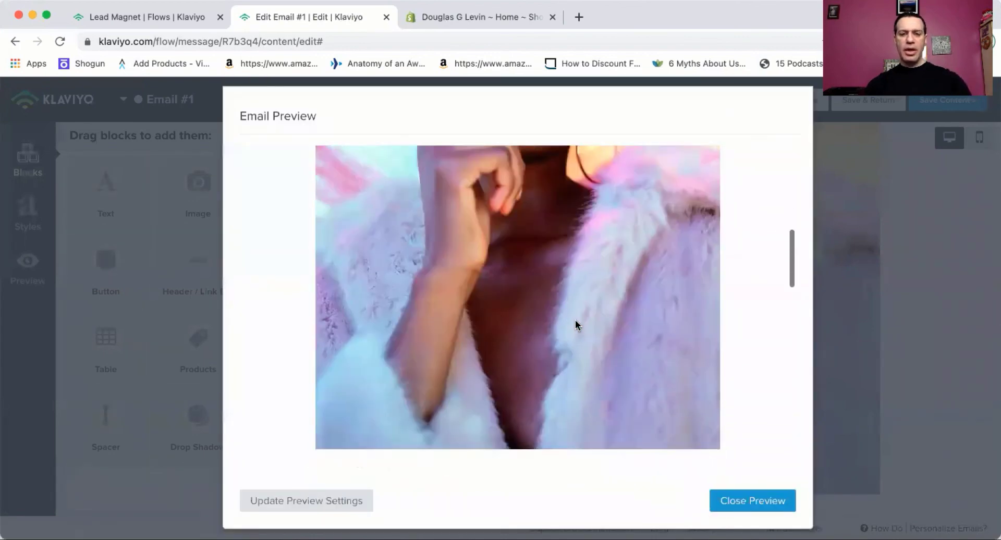
{"action": "scroll", "coordinate": [576, 321], "scroll_direction": "down", "scroll_amount": 8}
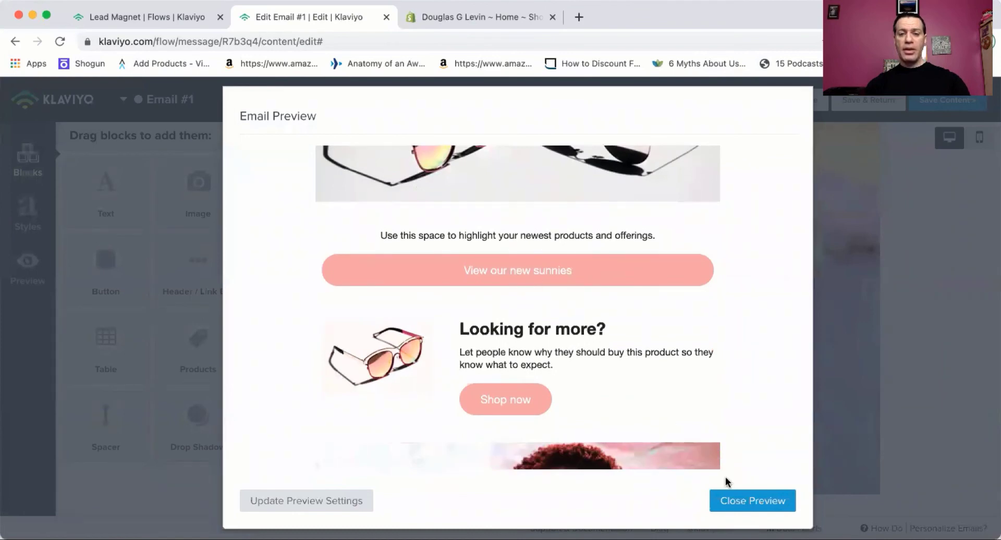
{"action": "left_click", "coordinate": [740, 501]}
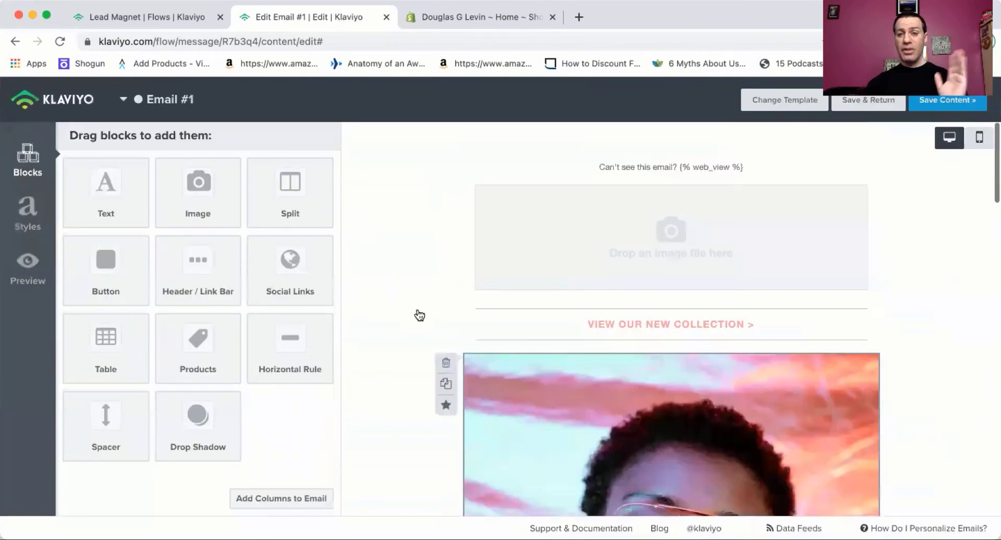
Step: Browse the image library for the empty image block and leave without choosing an image
{"action": "scroll", "coordinate": [436, 330], "scroll_direction": "down", "scroll_amount": 3}
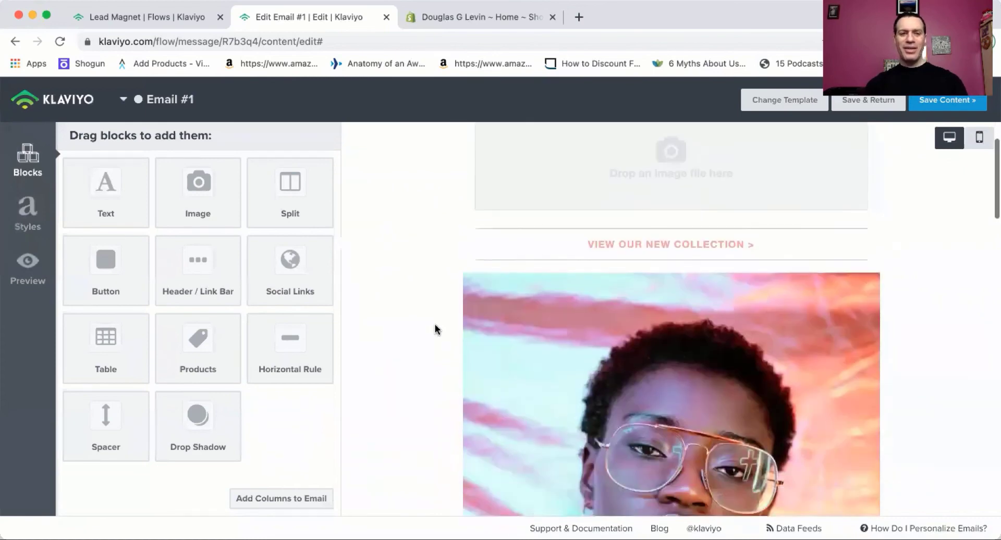
{"action": "scroll", "coordinate": [436, 331], "scroll_direction": "down", "scroll_amount": 7}
{"action": "scroll", "coordinate": [436, 330], "scroll_direction": "up", "scroll_amount": 6}
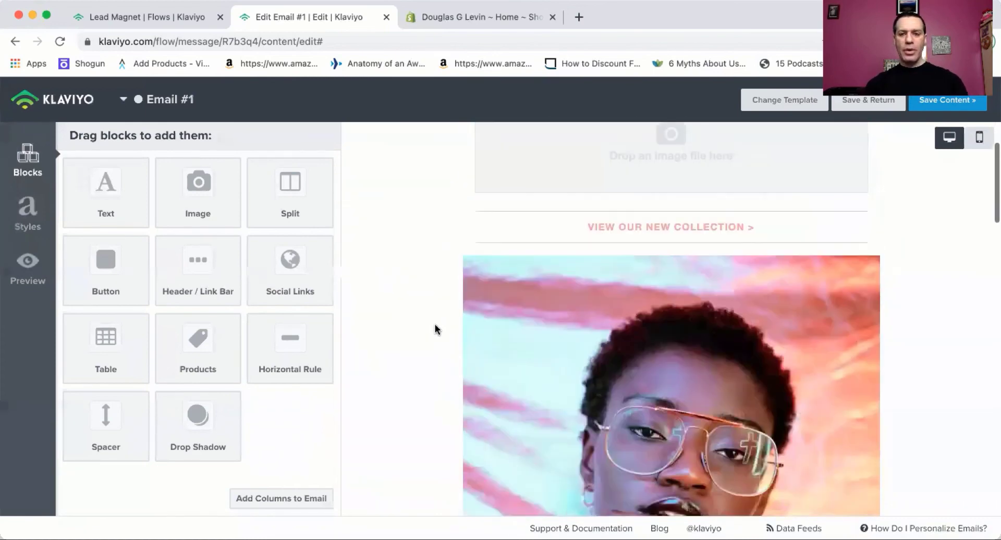
{"action": "scroll", "coordinate": [599, 214], "scroll_direction": "up", "scroll_amount": 2}
{"action": "left_click", "coordinate": [668, 204]}
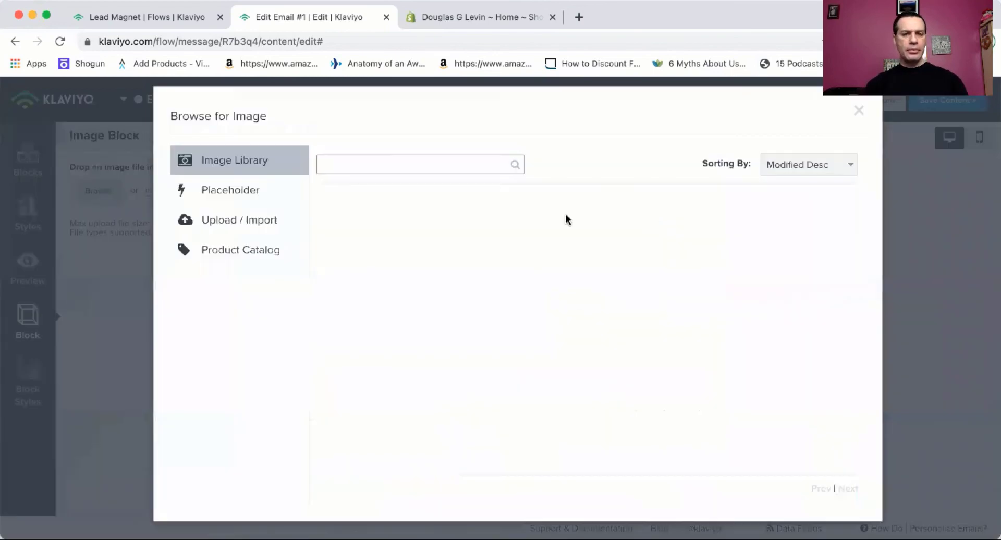
{"action": "left_click", "coordinate": [859, 110]}
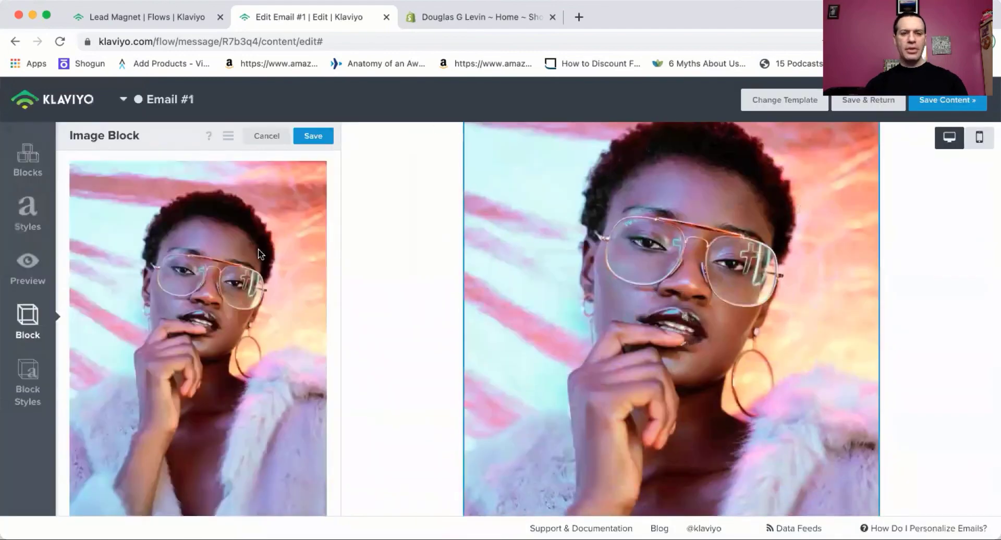
Step: Examine the fashion model image's editor, alt text and link settings, and leave the image block without changes
{"action": "scroll", "coordinate": [174, 268], "scroll_direction": "down", "scroll_amount": 5}
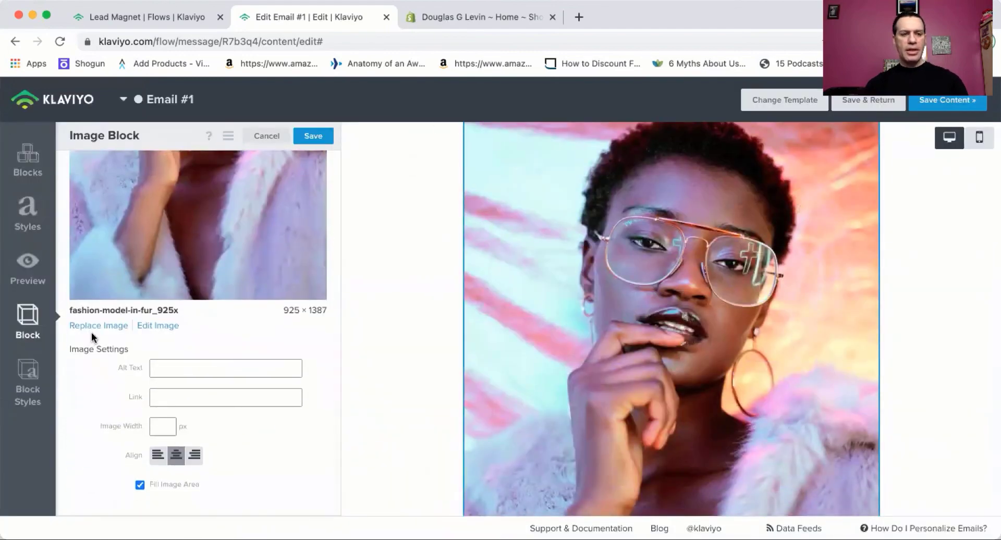
{"action": "left_click", "coordinate": [161, 325]}
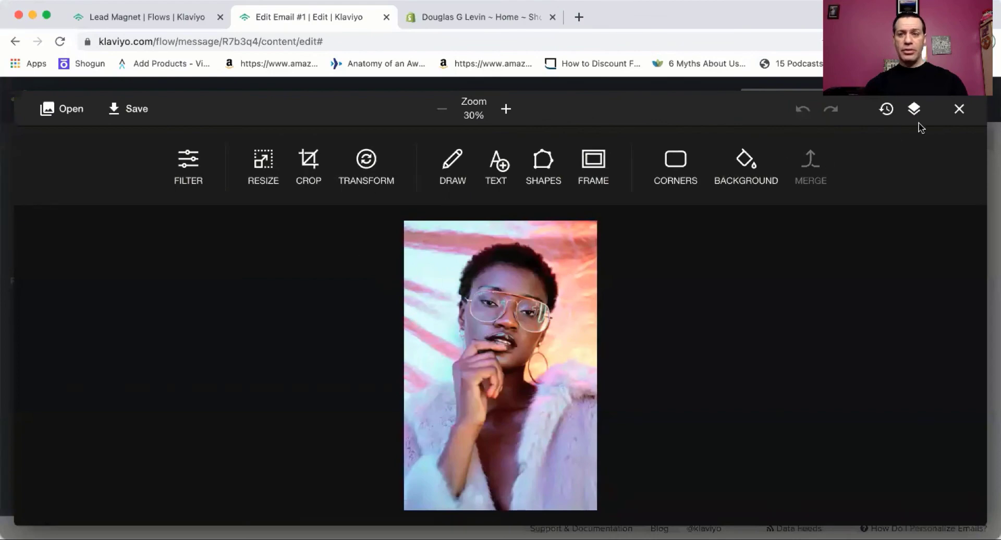
{"action": "left_click", "coordinate": [960, 110]}
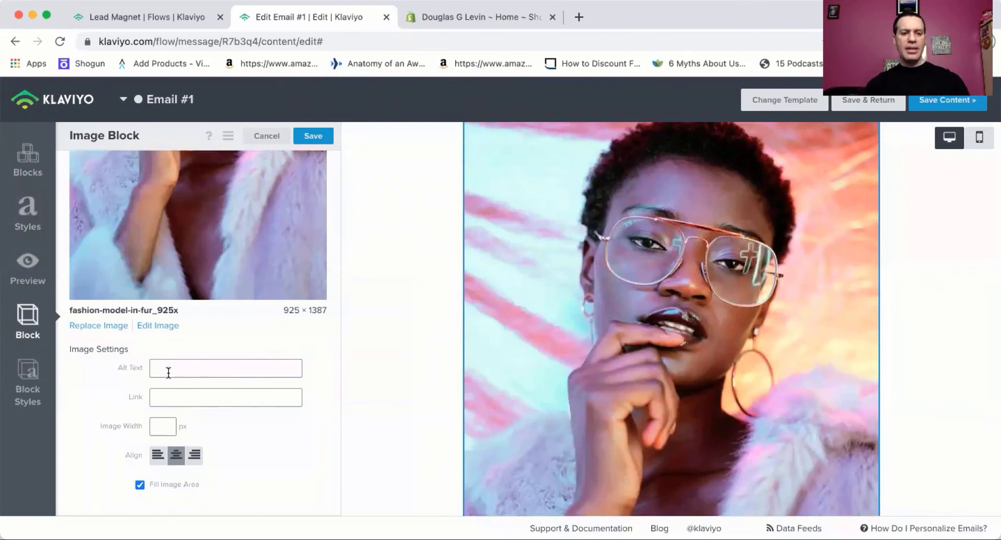
{"action": "left_click", "coordinate": [196, 399]}
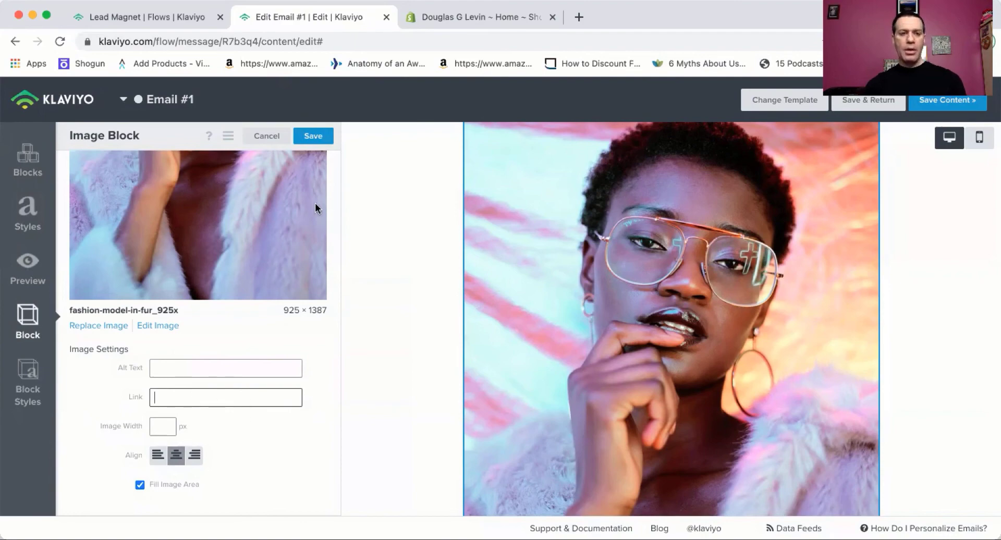
{"action": "left_click", "coordinate": [267, 137]}
{"action": "scroll", "coordinate": [431, 323], "scroll_direction": "down", "scroll_amount": 5}
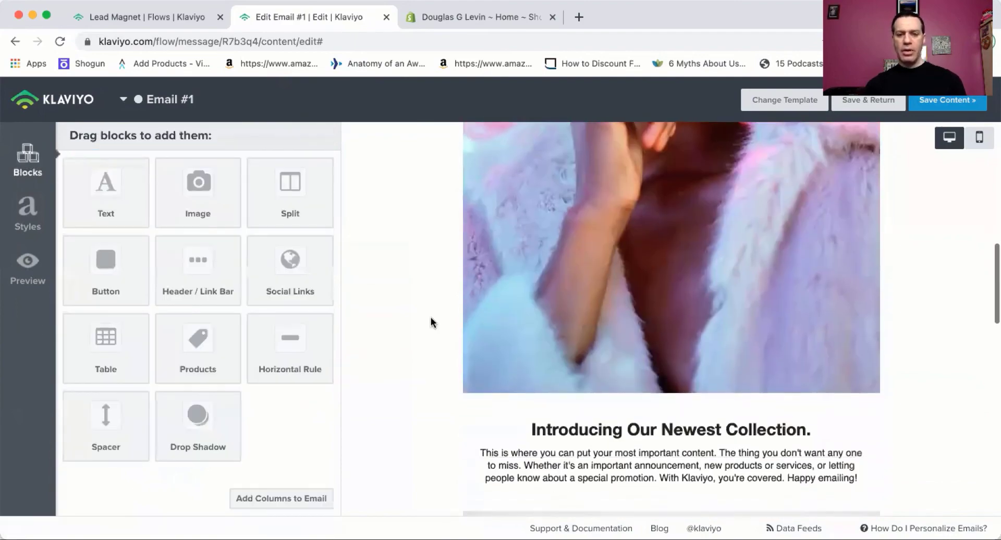
Step: Add a button block between the fashion model image and the "Introducing Our Newest Collection." heading, with the button text "Grab Yours Today!"
{"action": "left_click_drag", "start_coordinate": [136, 285], "coordinate": [640, 288]}
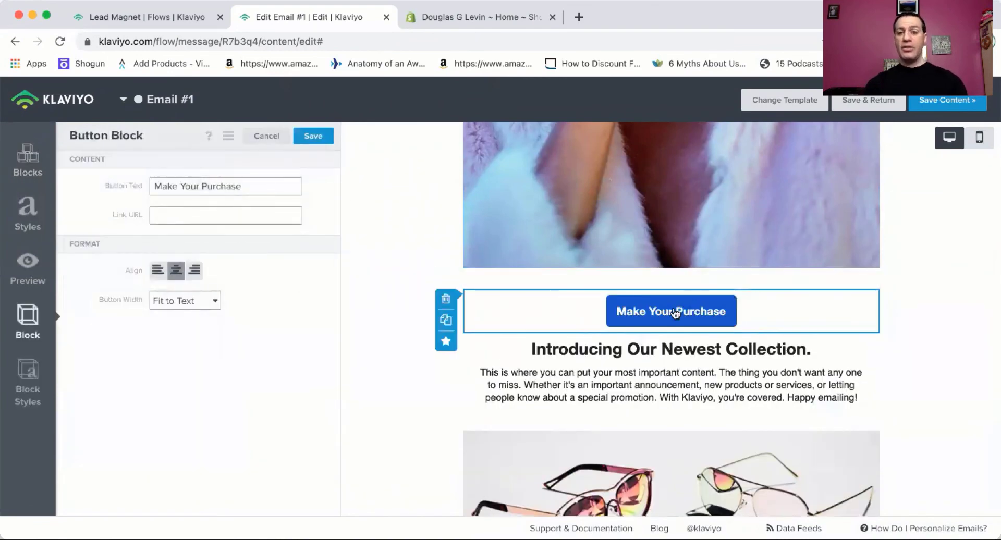
{"action": "triple_click", "coordinate": [262, 189]}
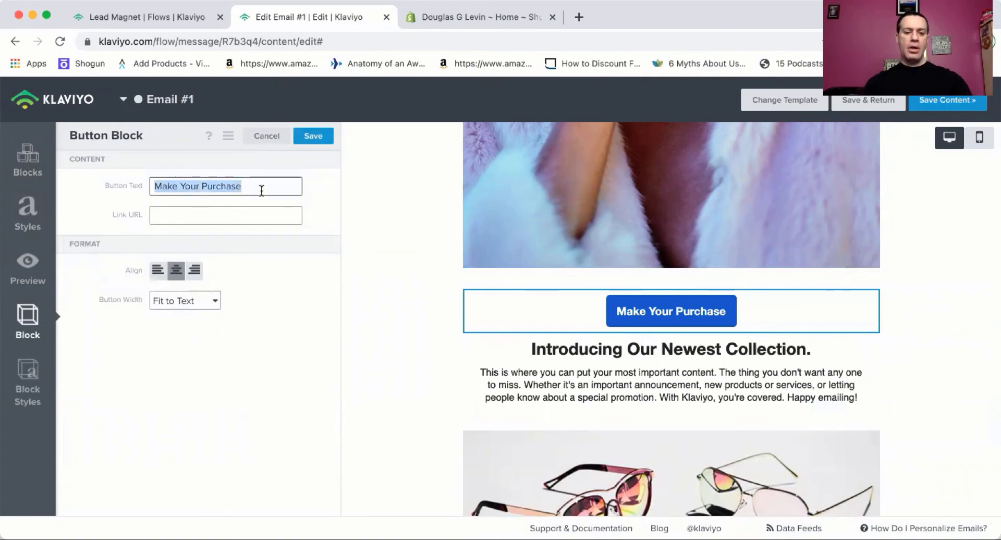
{"action": "type", "text": "Grab Yours Today!"}
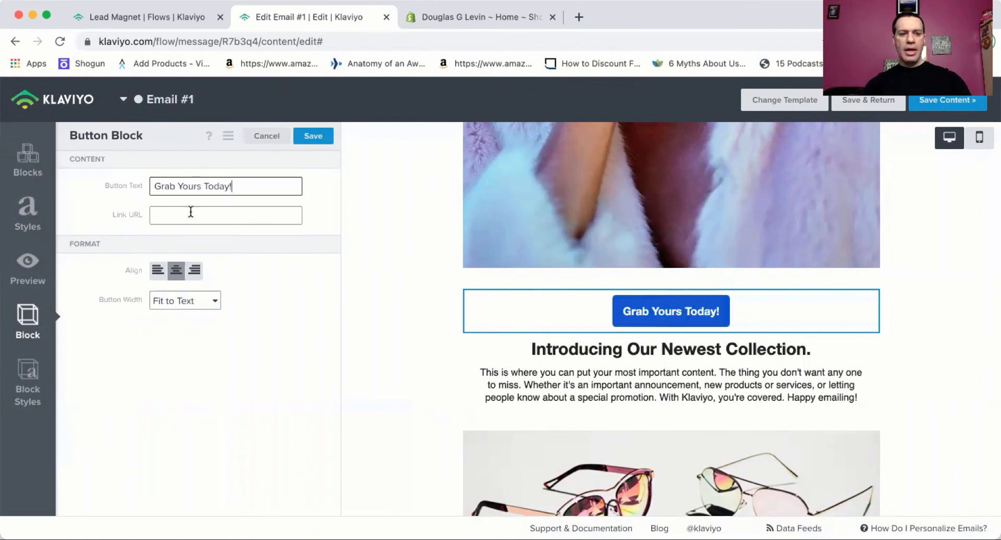
{"action": "left_click", "coordinate": [173, 216]}
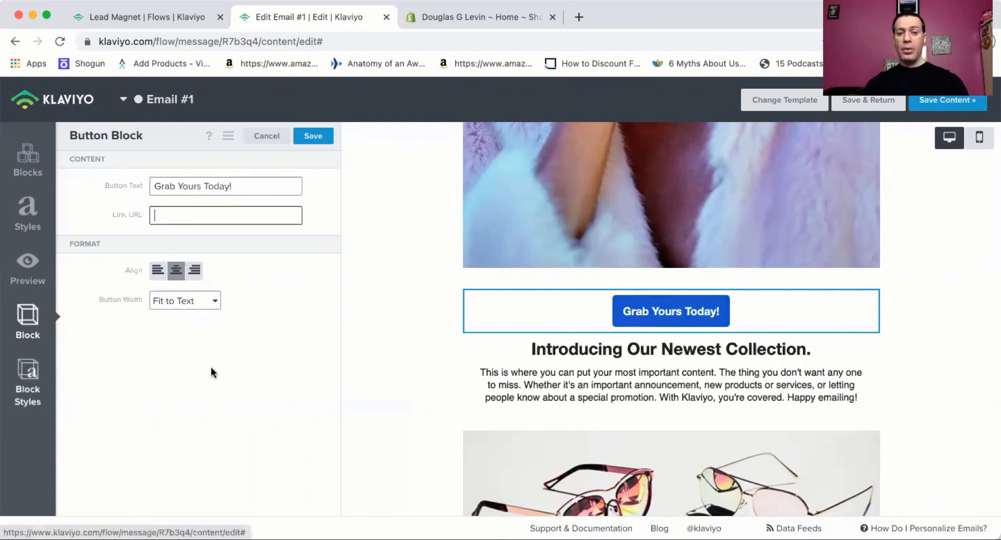
Step: Try the dark blue background color #212366 on the new button and discard the button block's edits
{"action": "left_click", "coordinate": [28, 392]}
{"action": "left_click", "coordinate": [199, 190]}
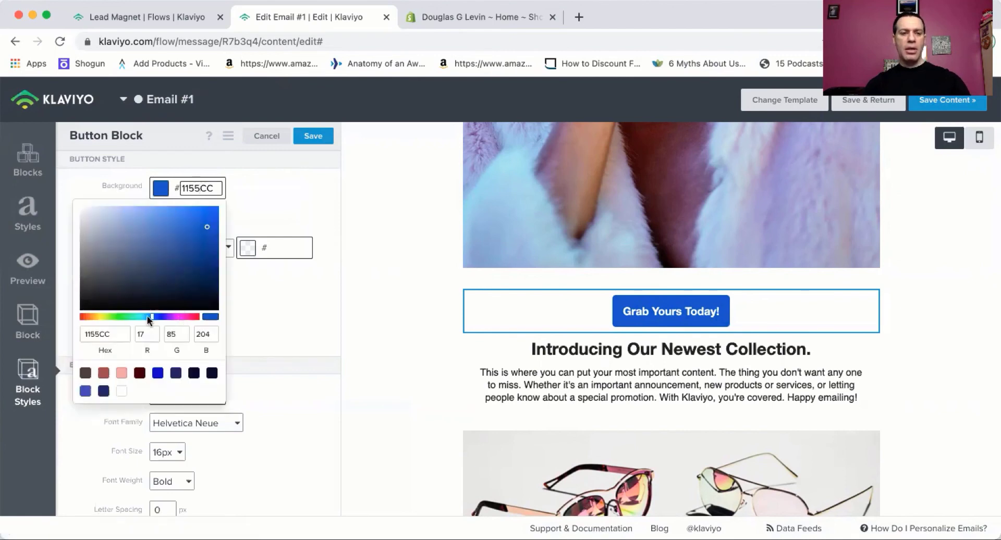
{"action": "left_click", "coordinate": [144, 378]}
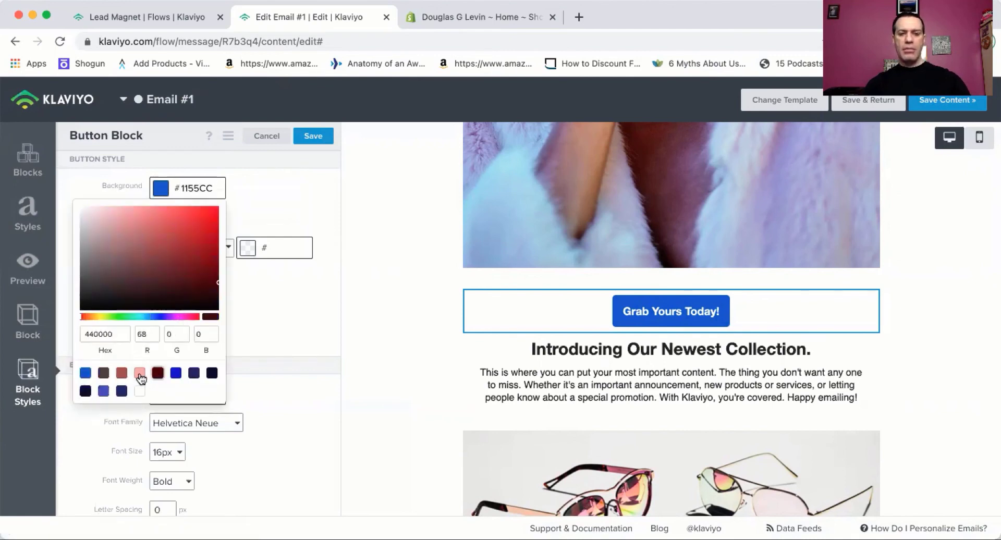
{"action": "left_click", "coordinate": [193, 376]}
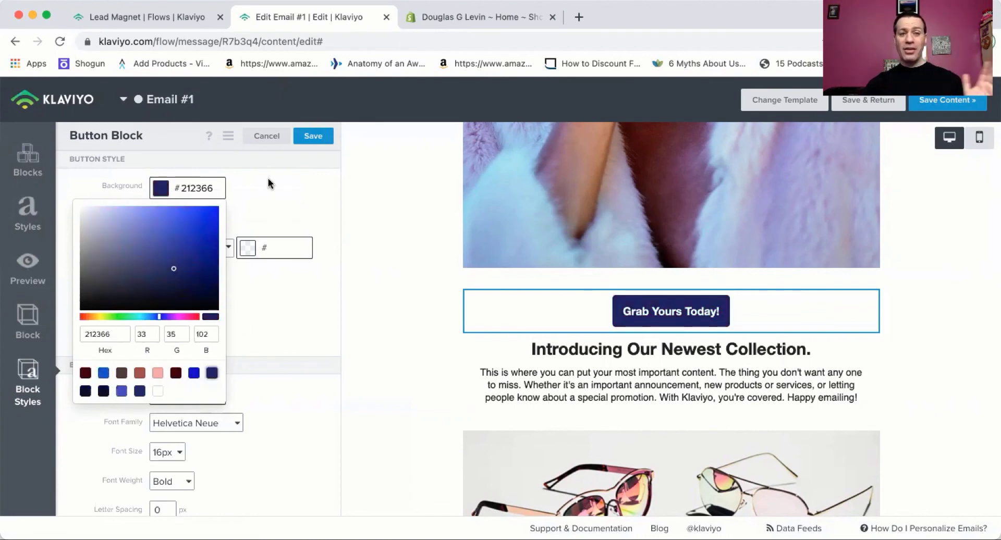
{"action": "left_click", "coordinate": [263, 202]}
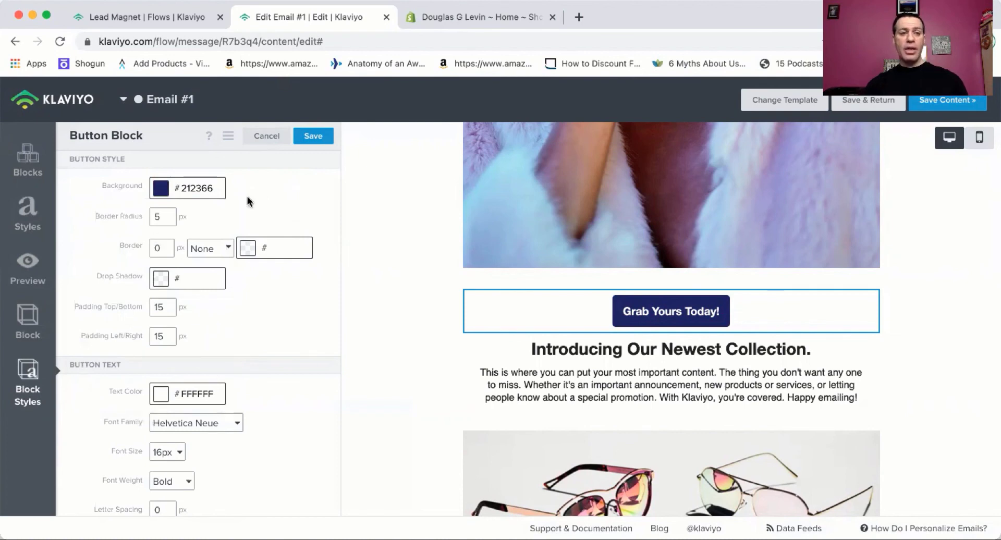
{"action": "left_click", "coordinate": [266, 135]}
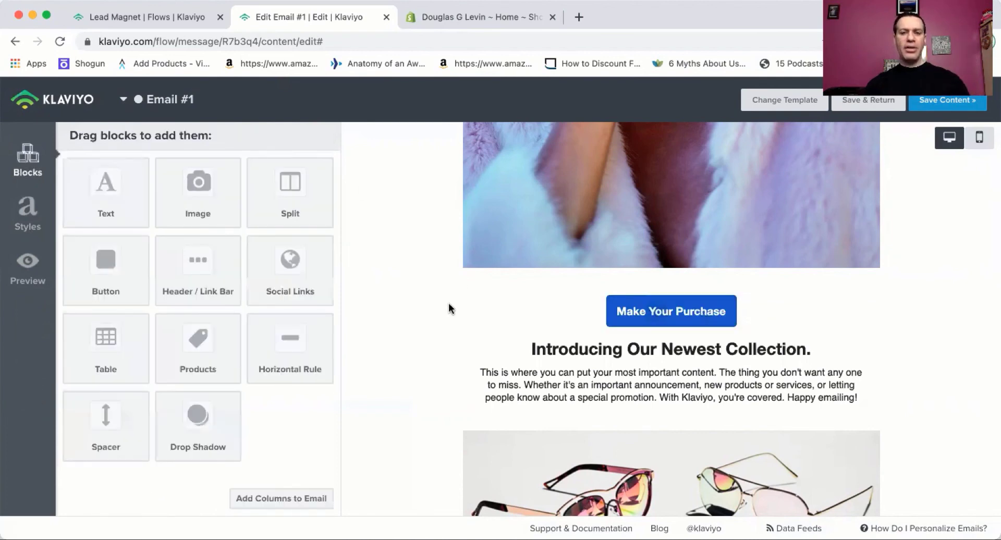
Step: Leave the Email #1 editor and the Lead Magnet #2 flow, and open the July 4th Promotion campaign
{"action": "scroll", "coordinate": [448, 307], "scroll_direction": "down", "scroll_amount": 12}
{"action": "scroll", "coordinate": [448, 308], "scroll_direction": "down", "scroll_amount": 3}
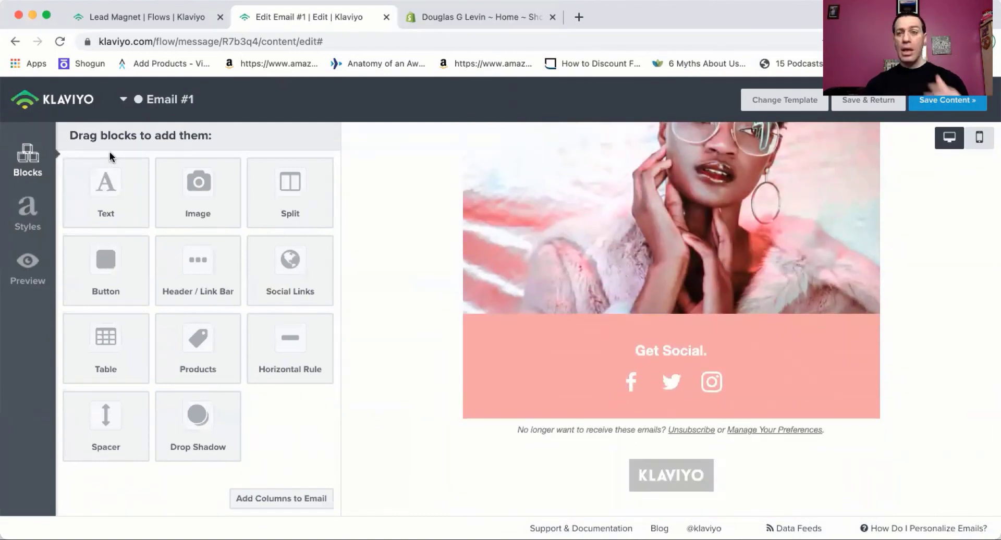
{"action": "left_click", "coordinate": [51, 99]}
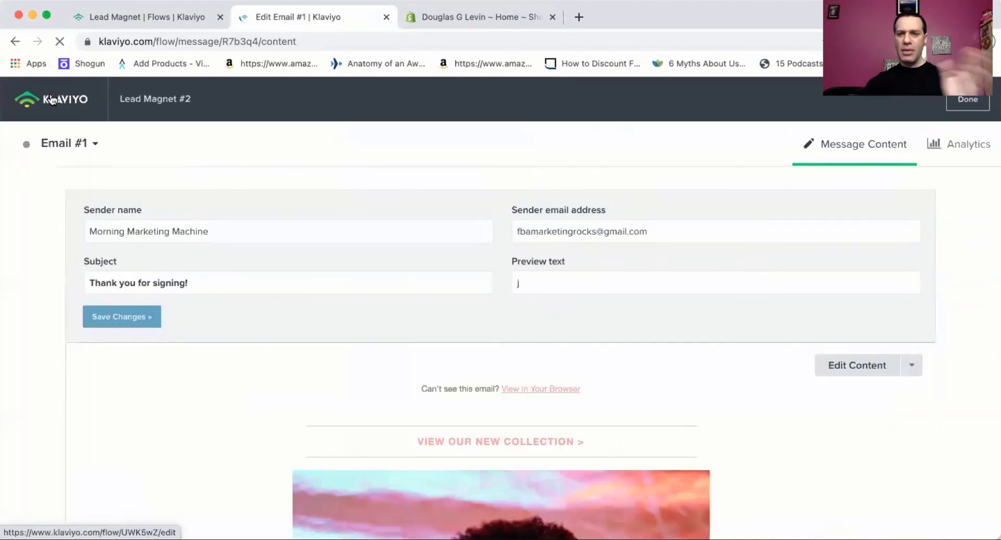
{"action": "left_click", "coordinate": [51, 99]}
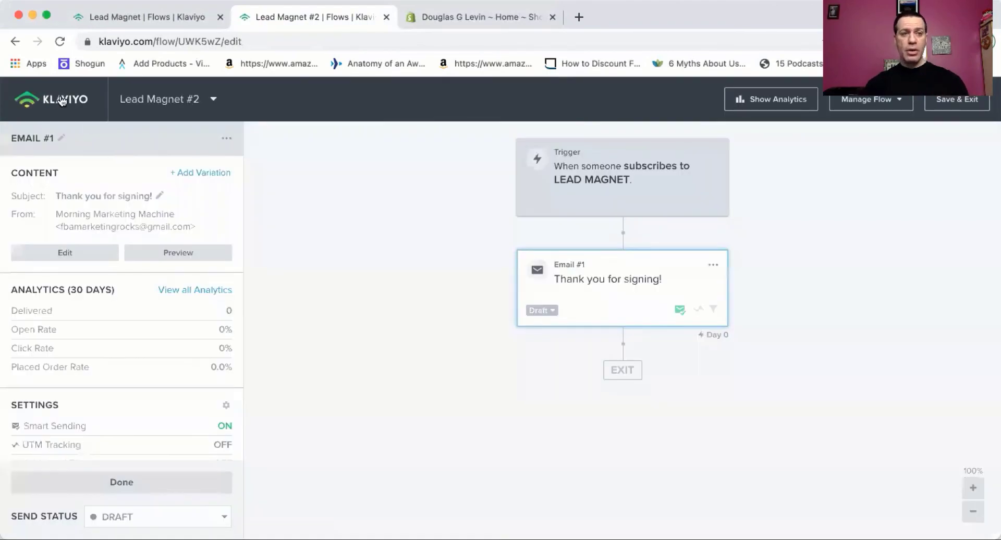
{"action": "left_click", "coordinate": [63, 100]}
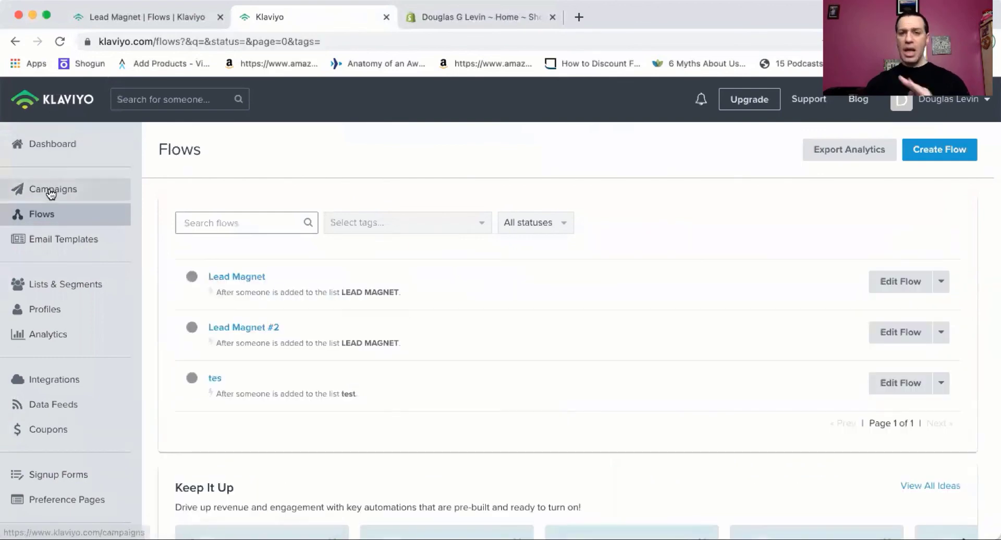
{"action": "left_click", "coordinate": [51, 194]}
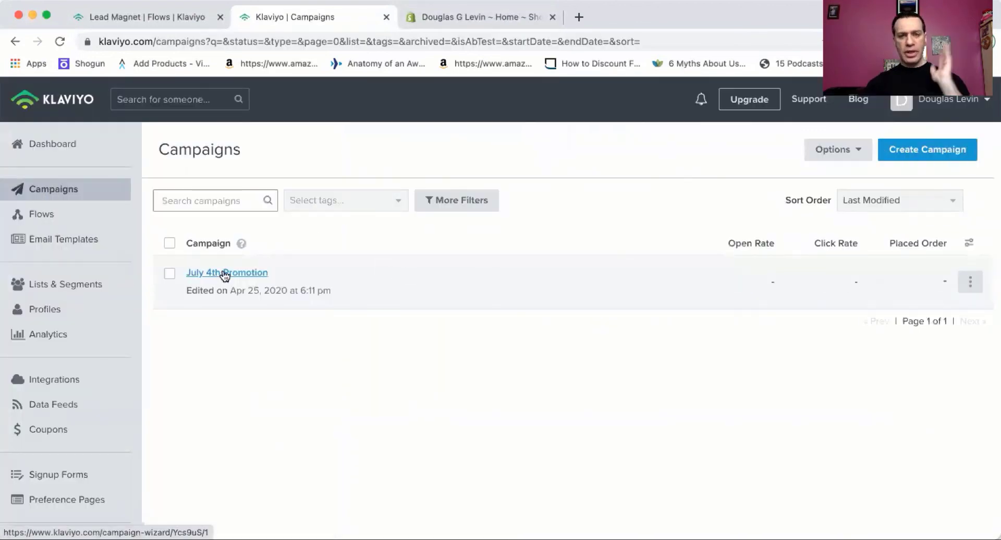
{"action": "left_click", "coordinate": [225, 273]}
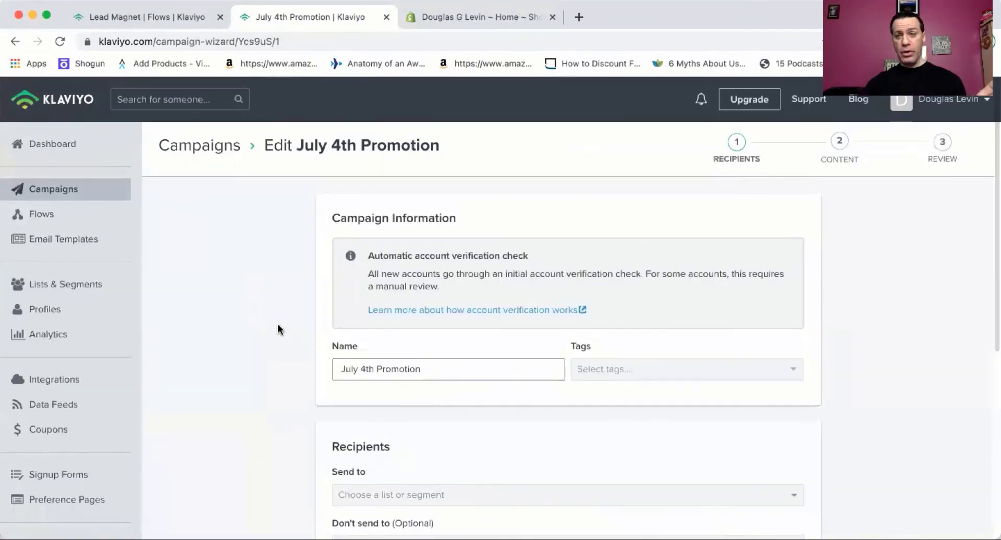
Step: Choose the VIP Customers segment as the recipients of the July 4th Promotion campaign
{"action": "scroll", "coordinate": [277, 324], "scroll_direction": "down", "scroll_amount": 5}
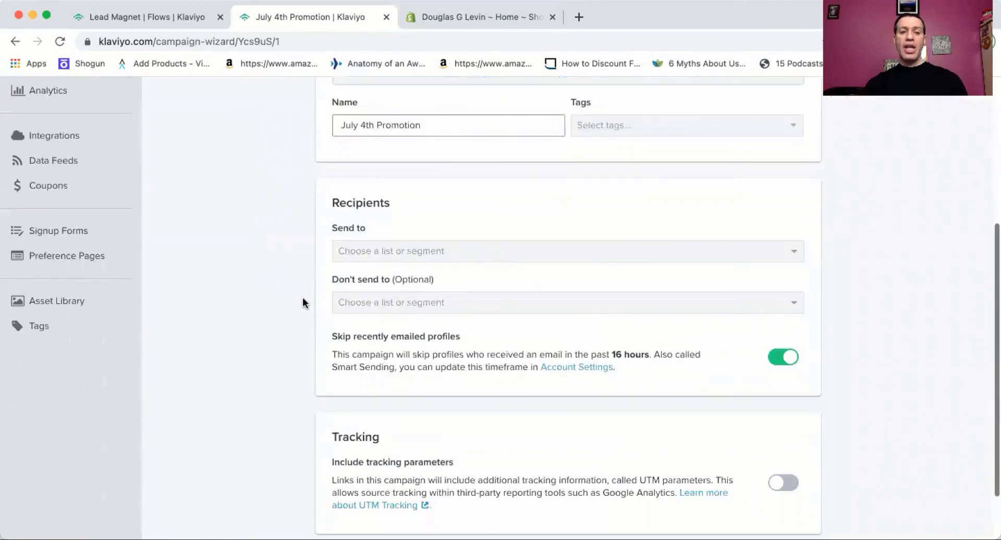
{"action": "left_click", "coordinate": [444, 248]}
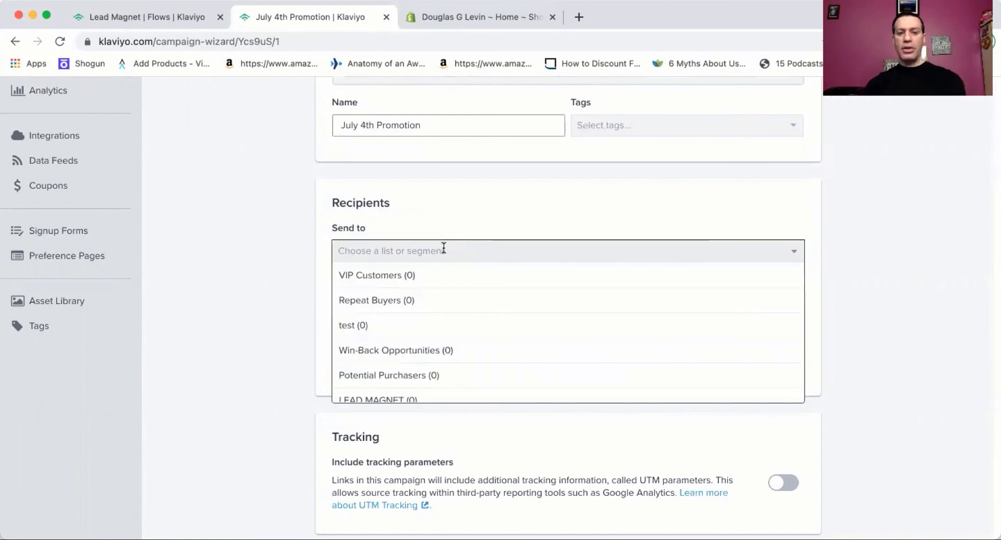
{"action": "scroll", "coordinate": [456, 358], "scroll_direction": "down", "scroll_amount": 3}
{"action": "scroll", "coordinate": [455, 360], "scroll_direction": "up", "scroll_amount": 3}
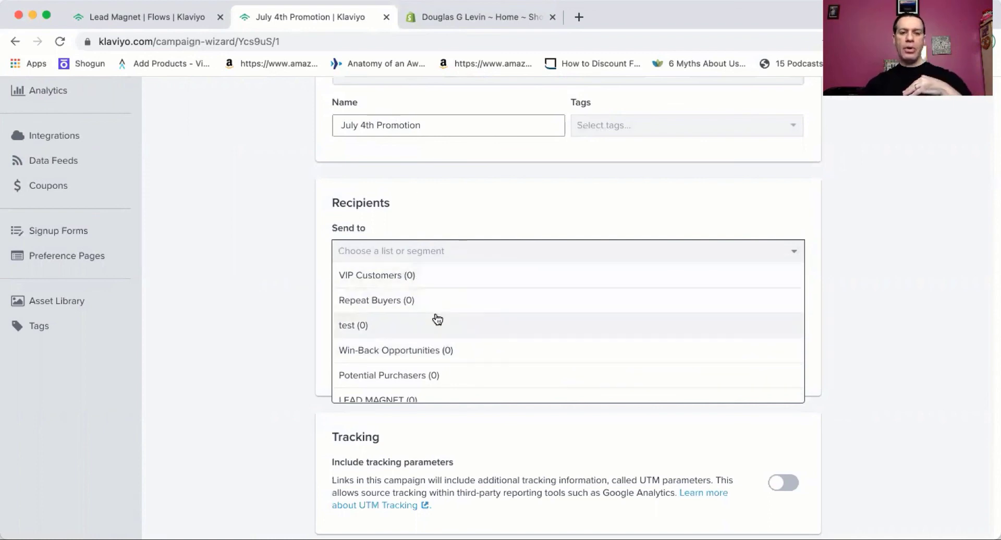
{"action": "left_click", "coordinate": [447, 284]}
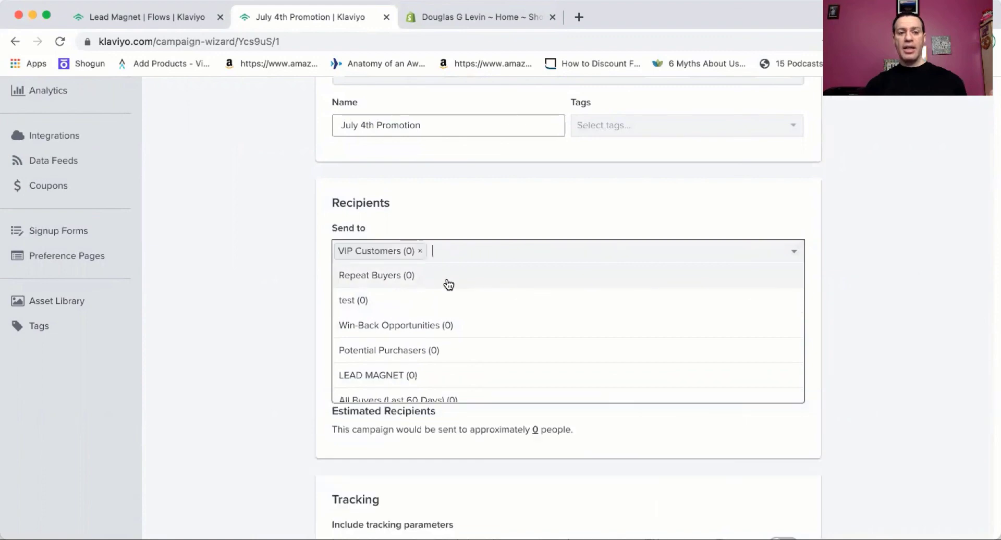
{"action": "left_click", "coordinate": [263, 303]}
Step: Exclude the test list from receiving the campaign
{"action": "scroll", "coordinate": [265, 305], "scroll_direction": "down", "scroll_amount": 2}
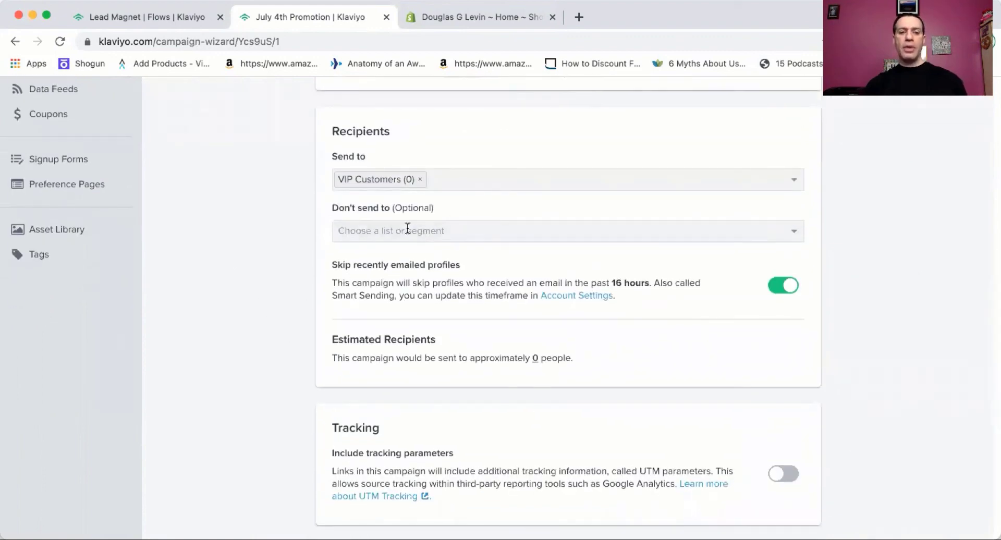
{"action": "left_click", "coordinate": [416, 233]}
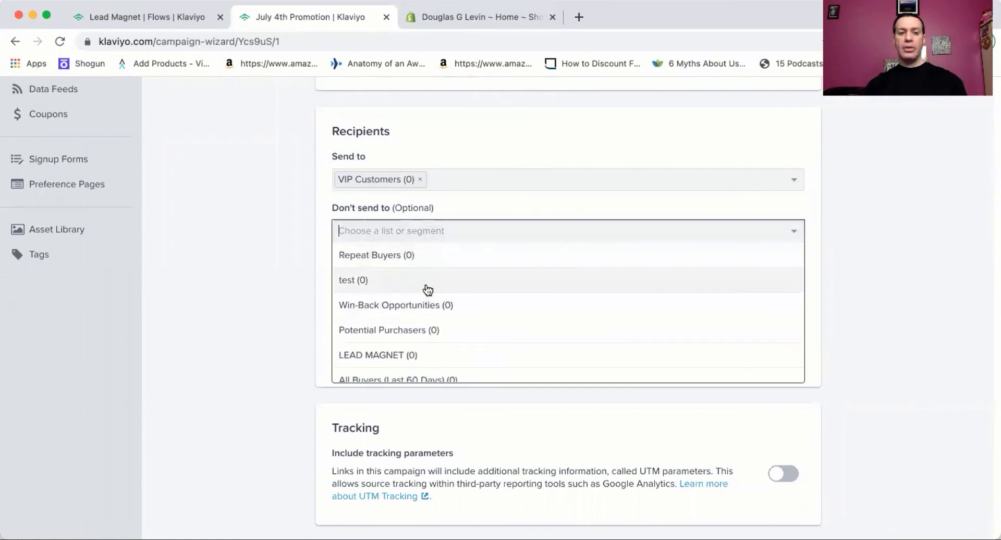
{"action": "left_click", "coordinate": [427, 286]}
{"action": "left_click", "coordinate": [290, 298]}
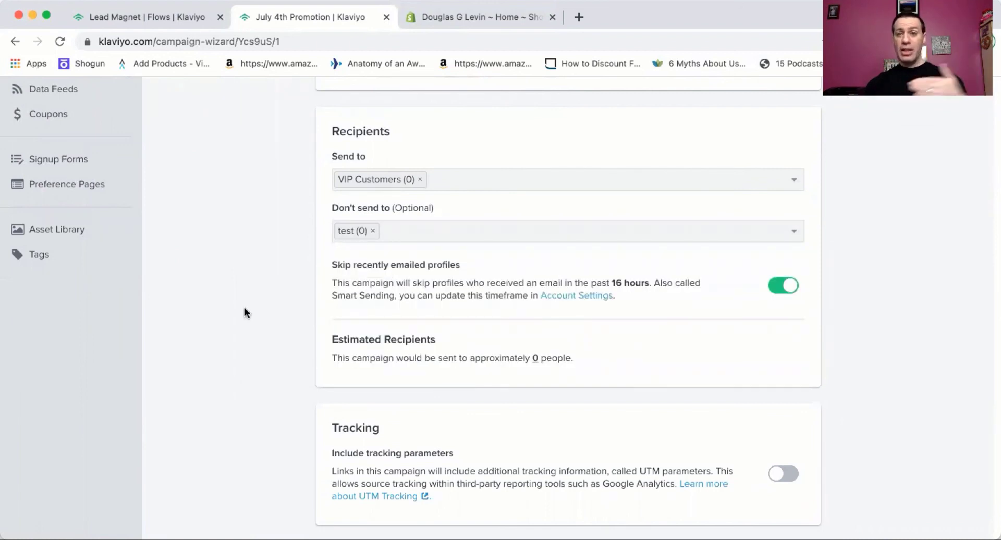
Step: Review the Smart Sending setting, save the recipients, continue to the campaign's message content, and look over the email design options
{"action": "scroll", "coordinate": [244, 312], "scroll_direction": "down", "scroll_amount": 2}
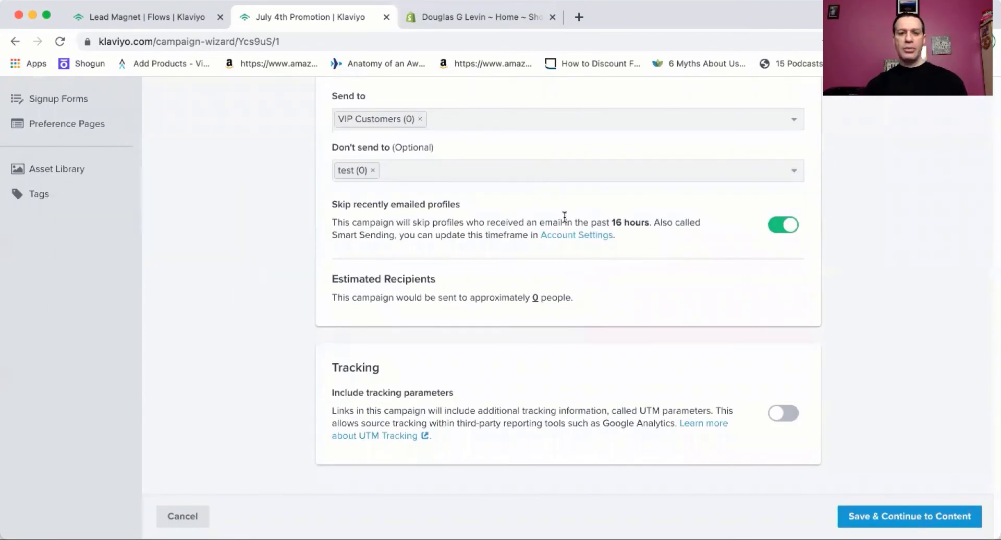
{"action": "triple_click", "coordinate": [397, 233]}
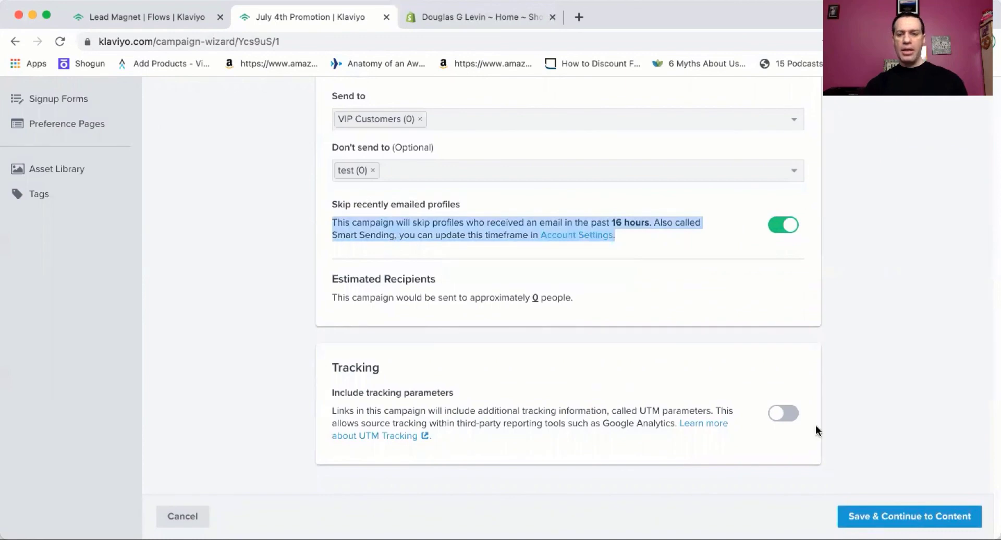
{"action": "left_click", "coordinate": [910, 517]}
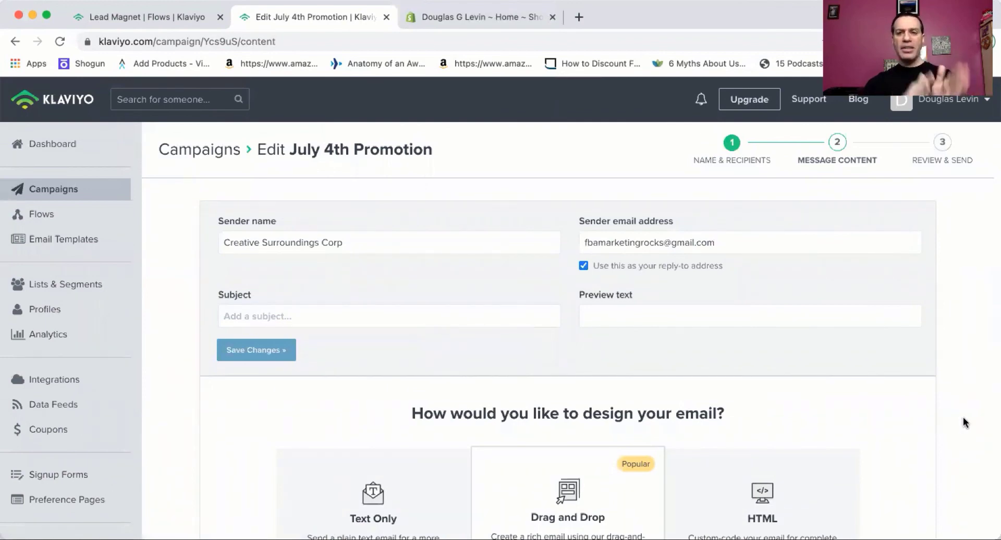
{"action": "scroll", "coordinate": [963, 417], "scroll_direction": "down", "scroll_amount": 5}
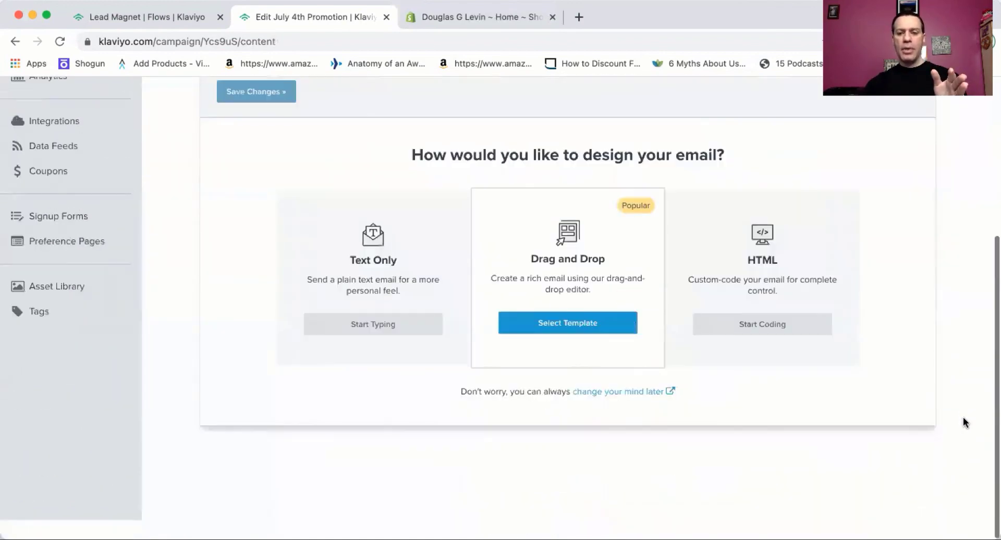
{"action": "scroll", "coordinate": [938, 412], "scroll_direction": "up", "scroll_amount": 5}
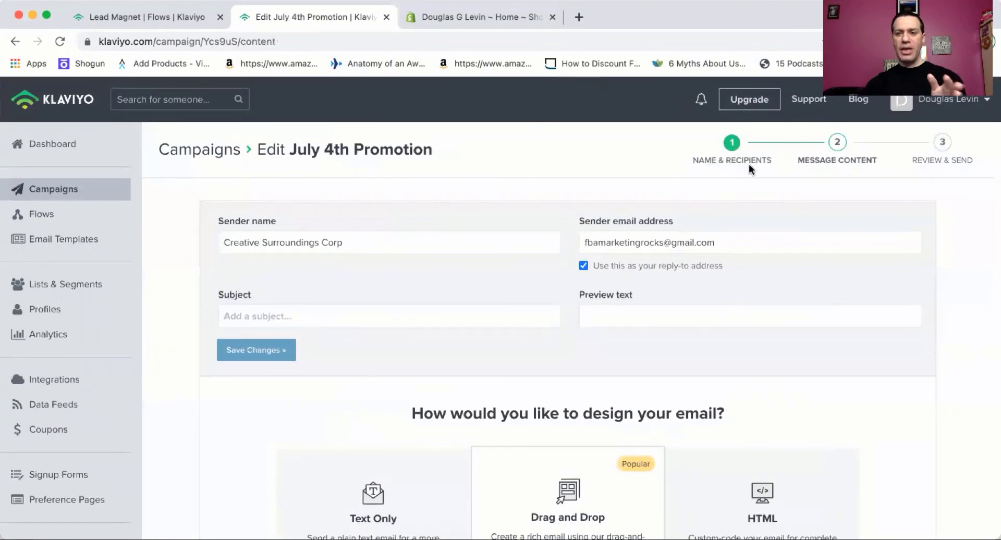